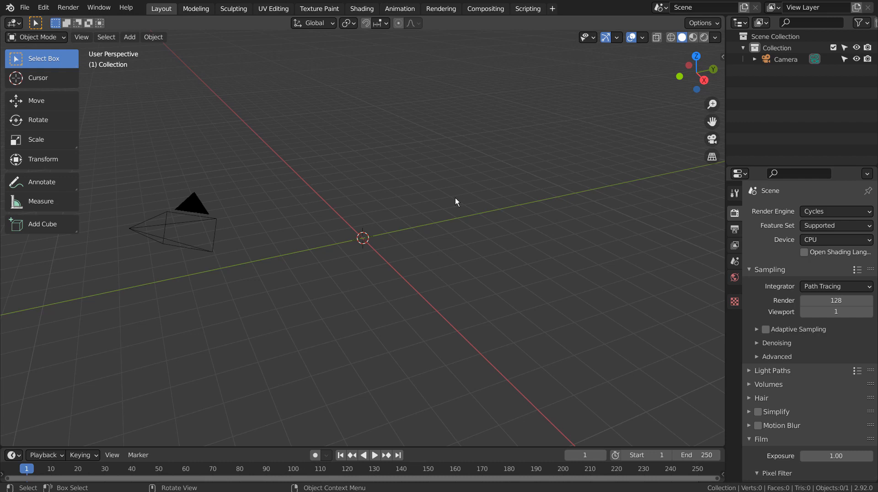
- Add a cylinder mesh at the scene's origin
key("shift+a")
mouse_move(454, 198)
left_click(501, 257)
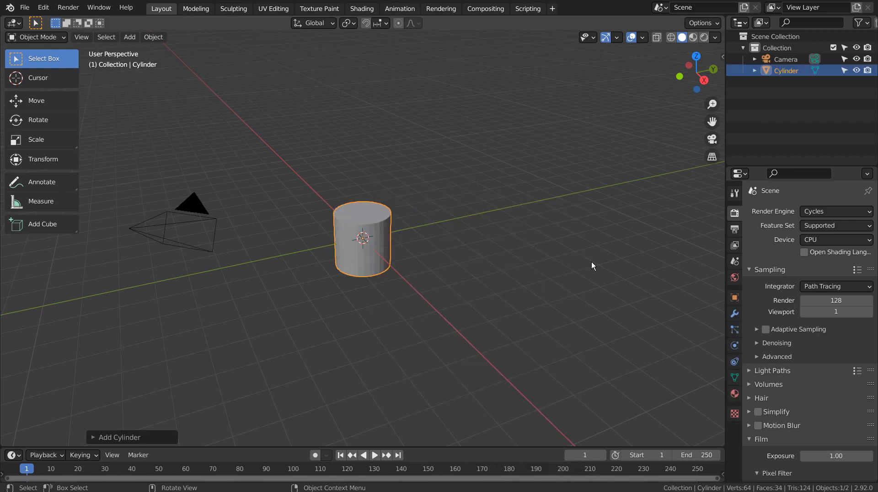
- Shrink the cylinder's top face and raise it about 4 m along Z to form a tall tapered column
key("Tab")
key("3")
left_click(377, 219)
key("s")
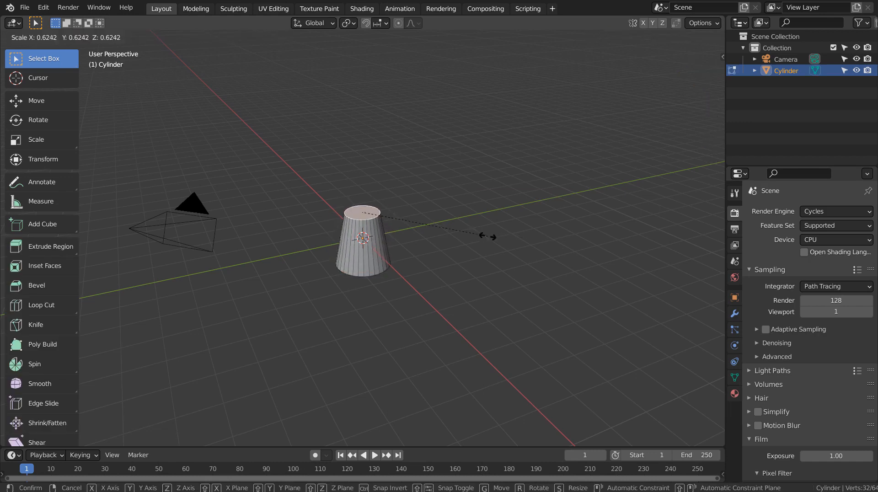
left_click(416, 235)
key("g")
key("z")
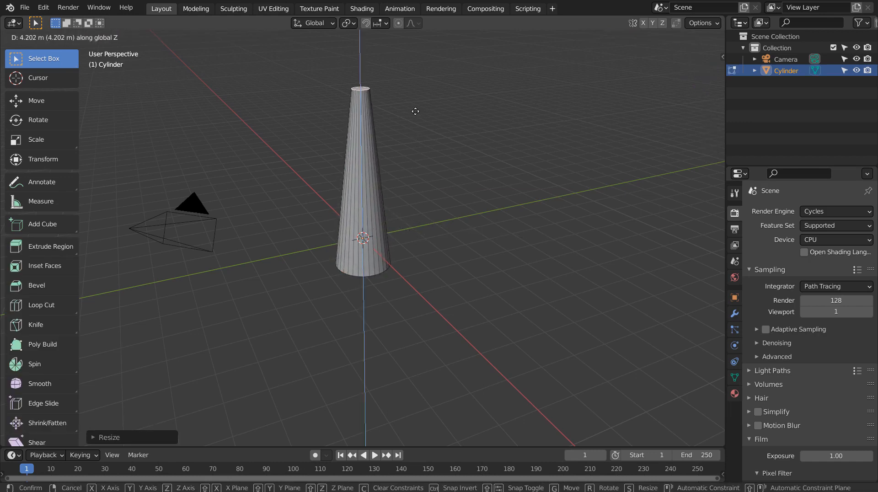
left_click(427, 116)
key("Tab")
left_click(508, 193)
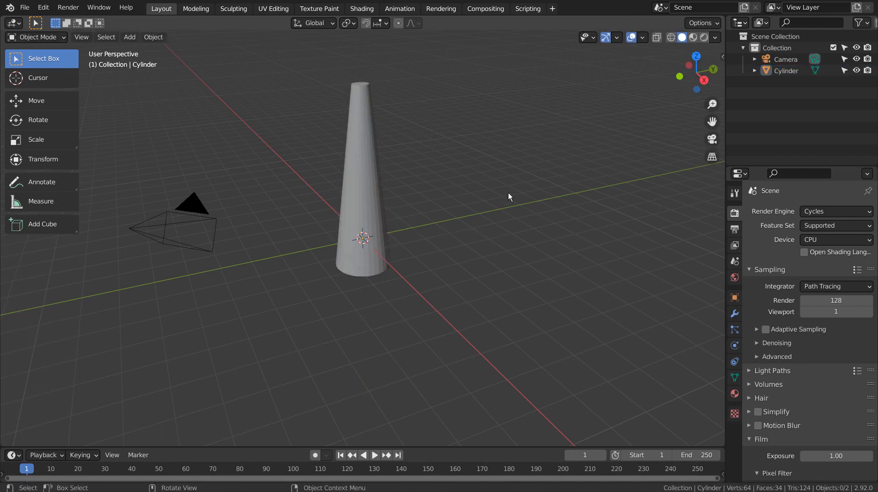
- Shade the tapered column smooth and enable Auto Smooth at 30° for its normals
left_click(366, 226)
right_click(364, 211)
left_click(357, 212)
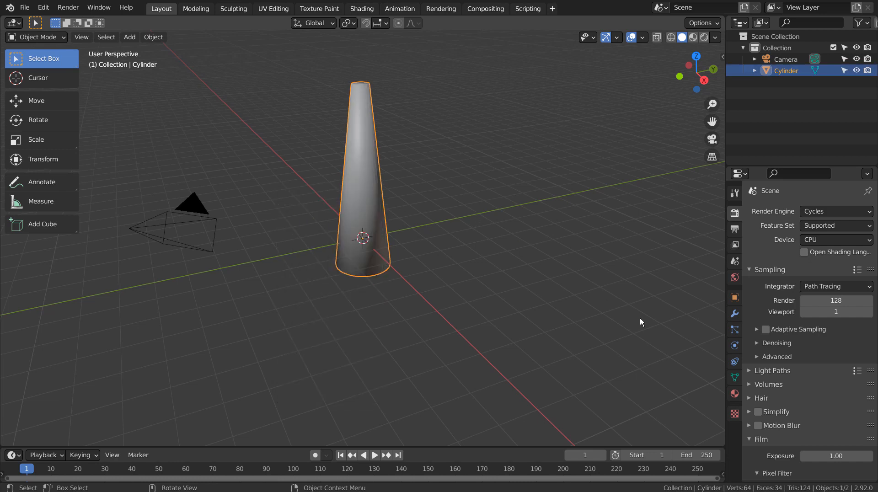
left_click(735, 378)
left_click(749, 407)
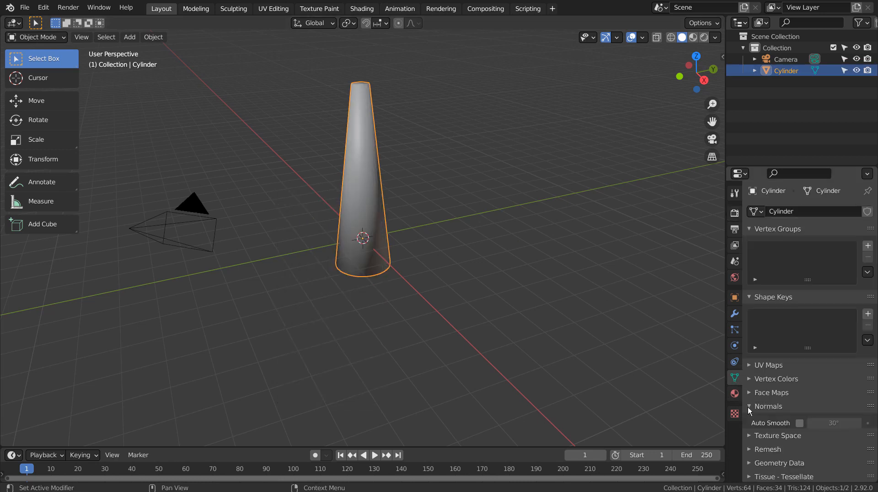
left_click(800, 423)
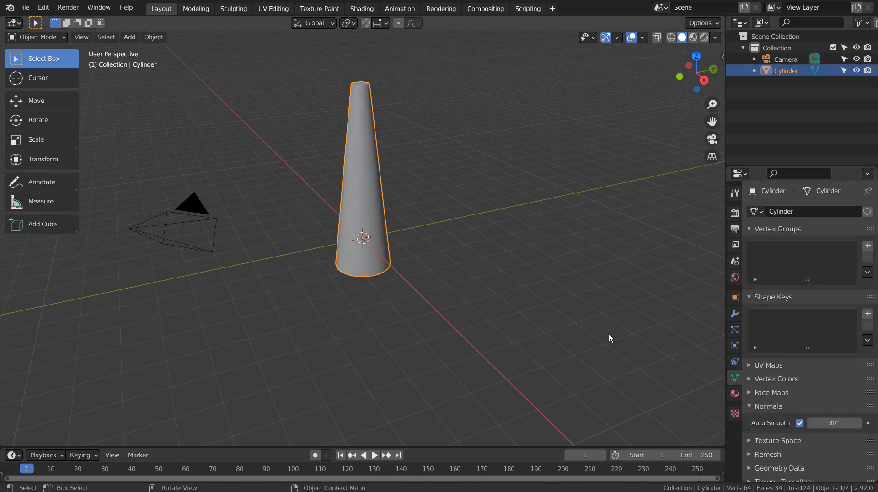
right_click(382, 214)
left_click(424, 201)
- Add a torus and move it up along Z so it rings the lower half of the column
key("shift+a")
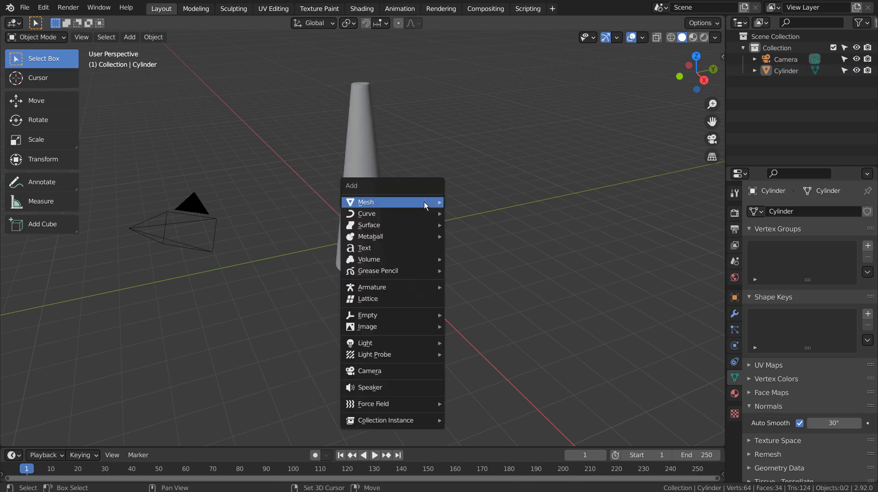
mouse_move(424, 201)
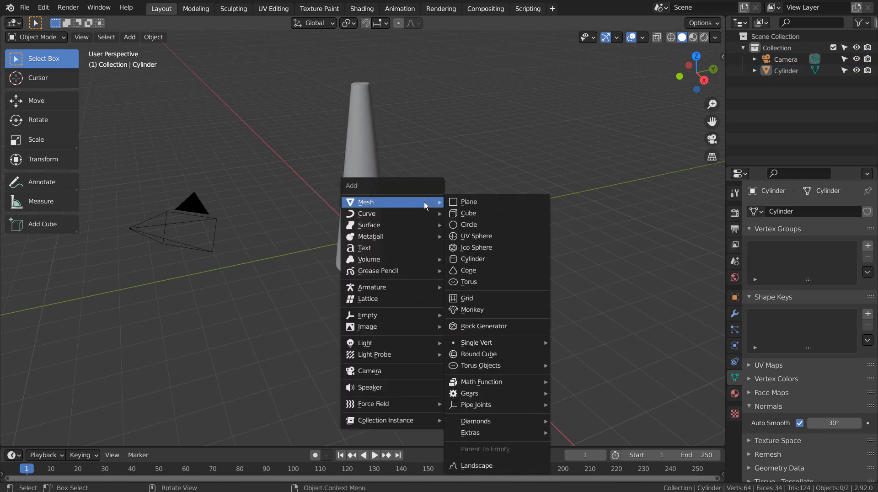
left_click(492, 280)
key("g")
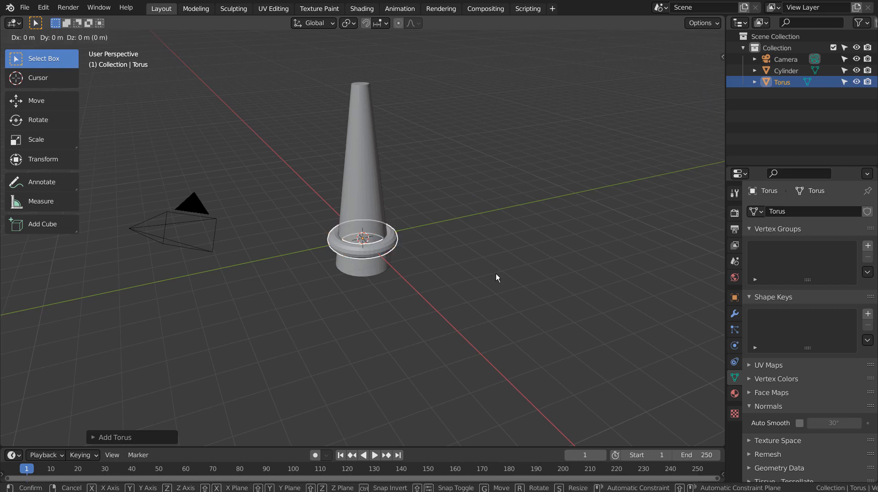
key("z")
left_click(494, 227)
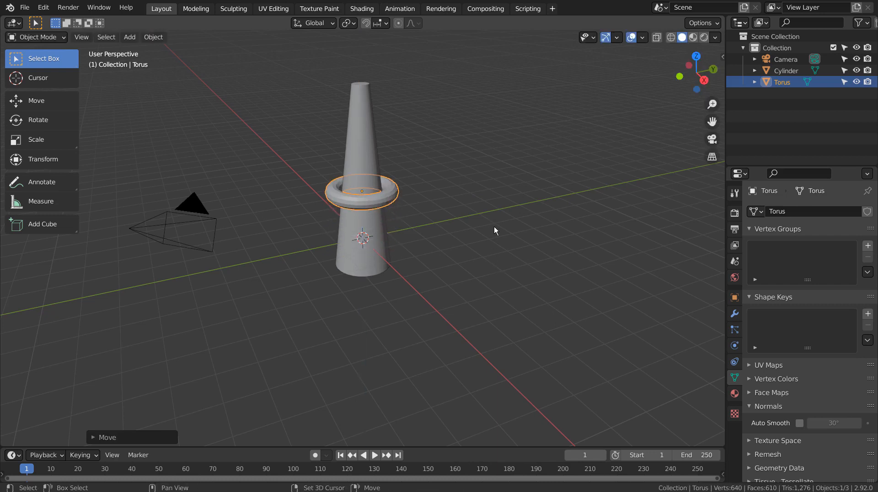
key("shift+d")
left_click(492, 196)
key("ctrl+z")
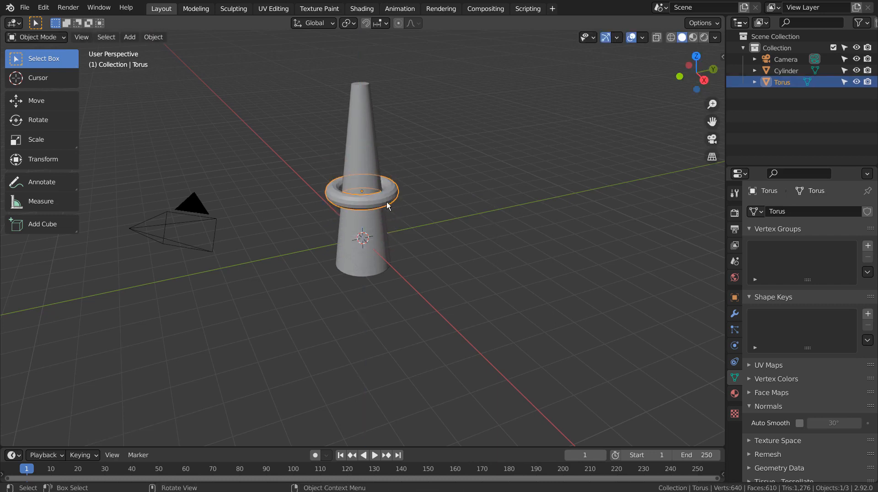
- Shade the torus smooth and give it a level 3 subdivision surface
right_click(386, 201)
left_click(386, 201)
key("ctrl+3")
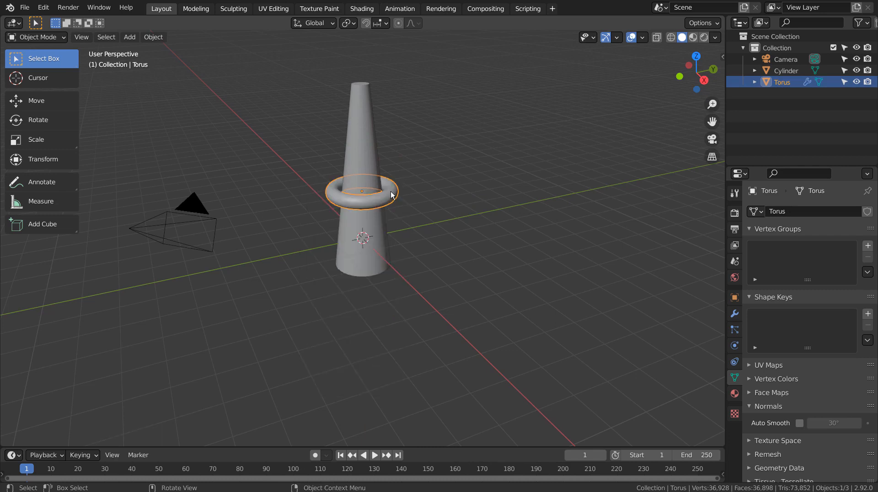
- Duplicate the ring upward along Z and scale the copy down to fit the narrower middle of the column
key("shift+d")
key("z")
left_click(460, 177)
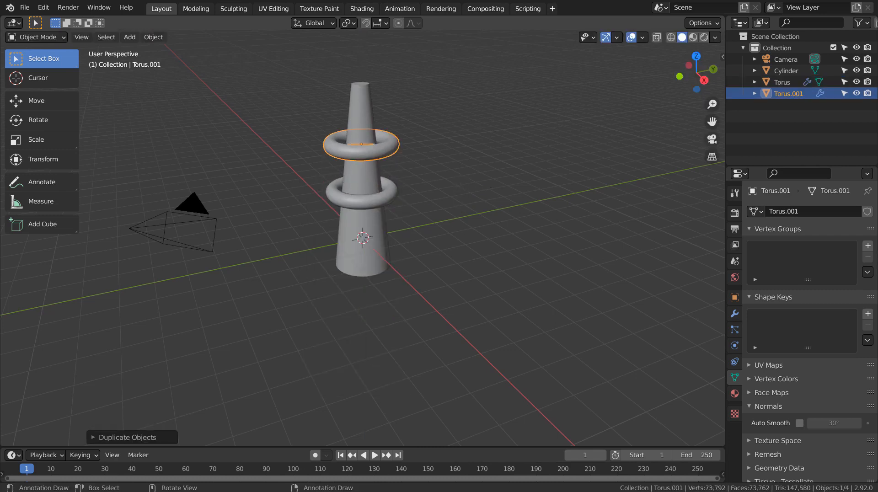
key("s")
left_click(451, 181)
- Duplicate the middle ring up along Z to near the column's top and scale the copy down to fit
key("shift+d")
key("z")
left_click(461, 148)
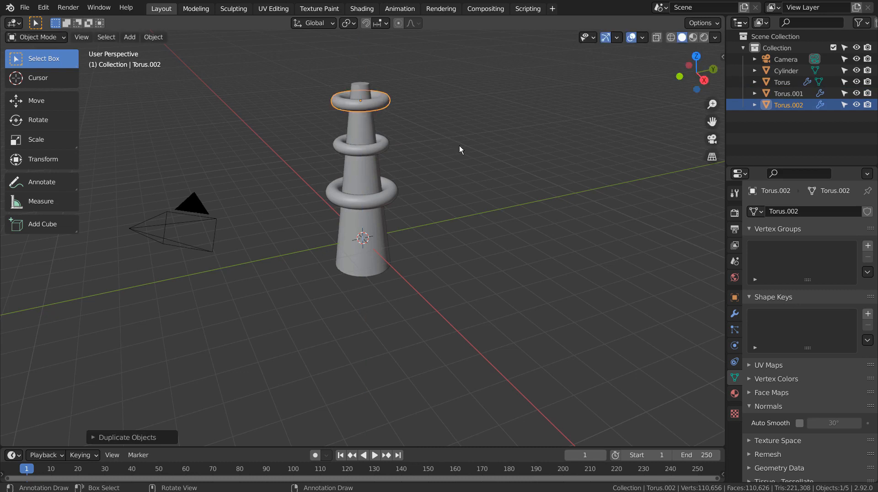
key("s")
left_click(465, 140)
left_click(491, 192)
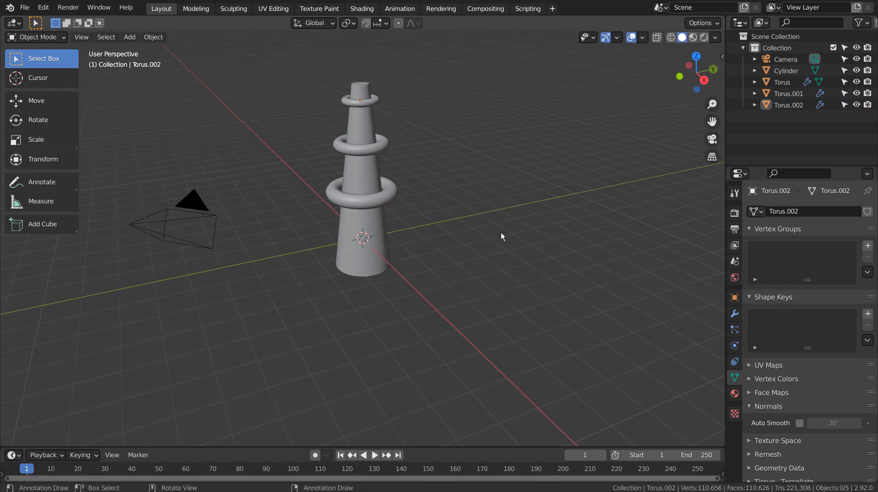
- Add a UV sphere and raise it along Z until it sits on the column's top
middle_click_drag(500, 232, 489, 188)
key("shift+a")
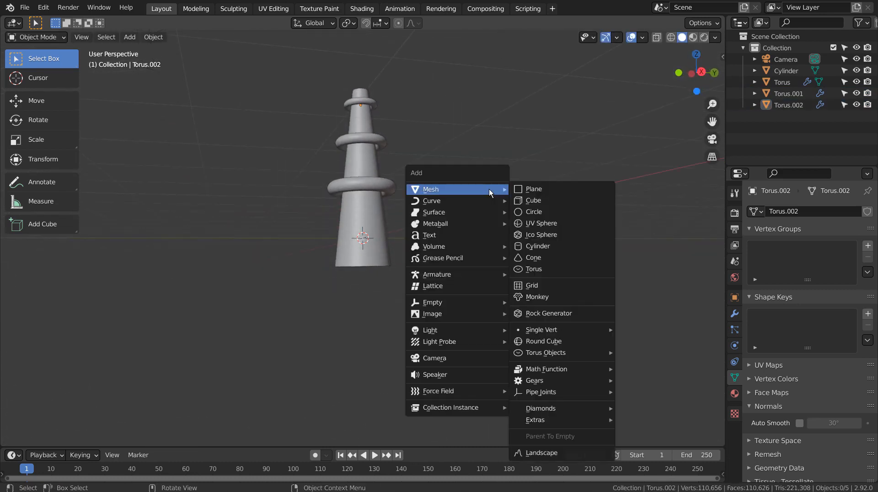
left_click(558, 224)
key("g")
key("z")
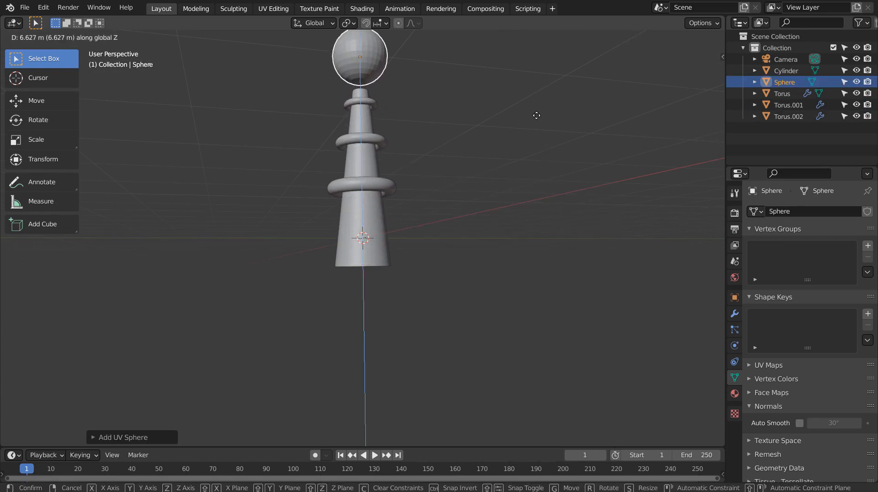
left_click(536, 123)
- Give the sphere a level 3 subdivision surface and shade it smooth
key("KP_1")
middle_click_drag(536, 123, 457, 315, "shift")
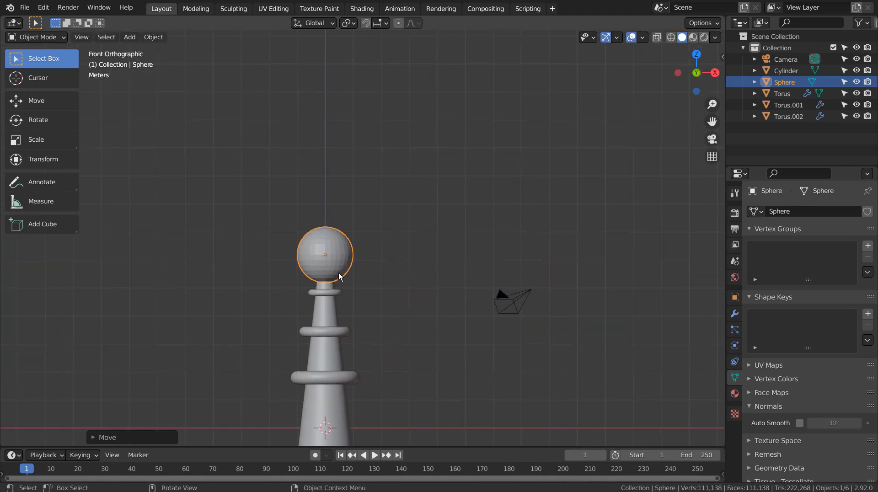
key("ctrl+3")
right_click(335, 260)
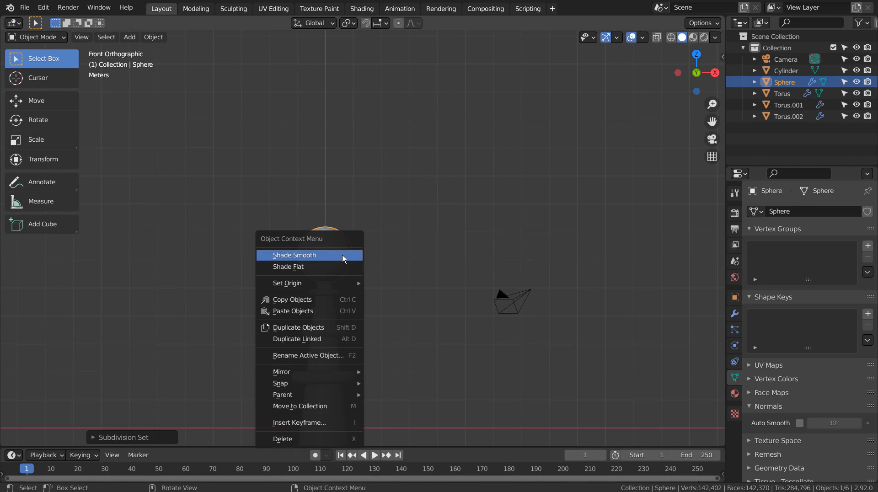
left_click(342, 255)
- Create a new material for the sphere with Metallic 0.917 and Roughness 0.293
left_click(735, 394)
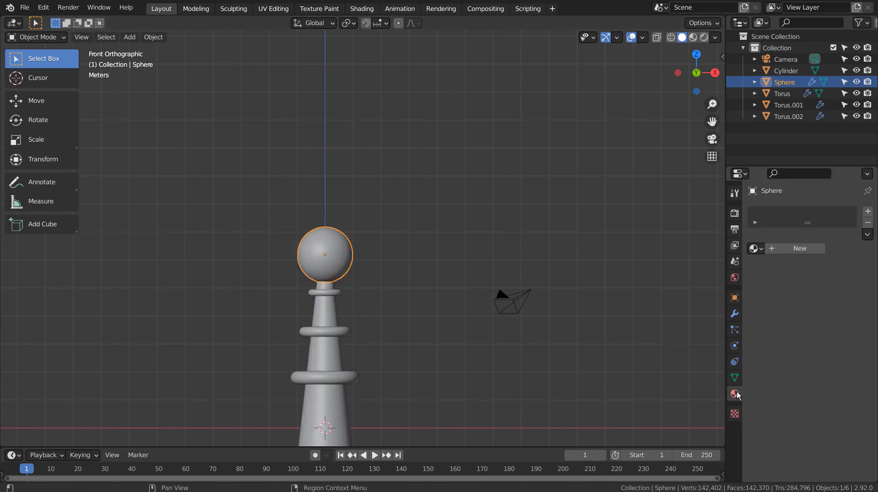
left_click(798, 249)
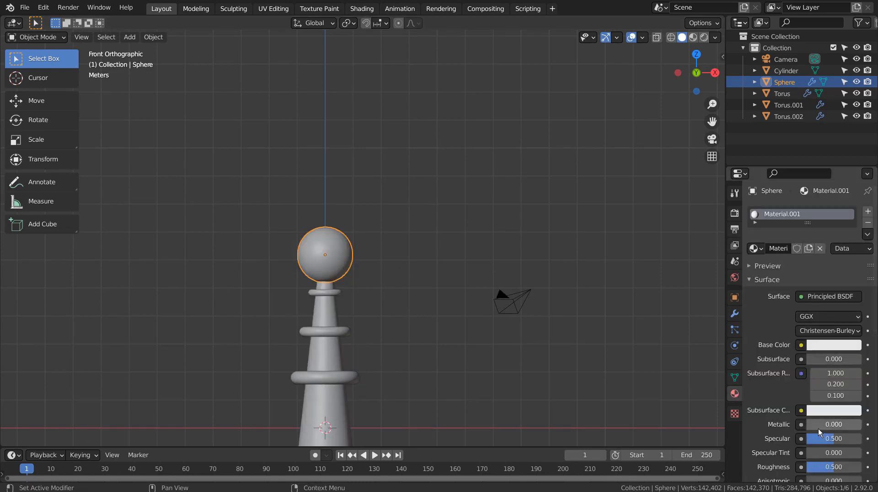
left_click_drag(819, 429, 851, 428)
left_click_drag(833, 467, 822, 467)
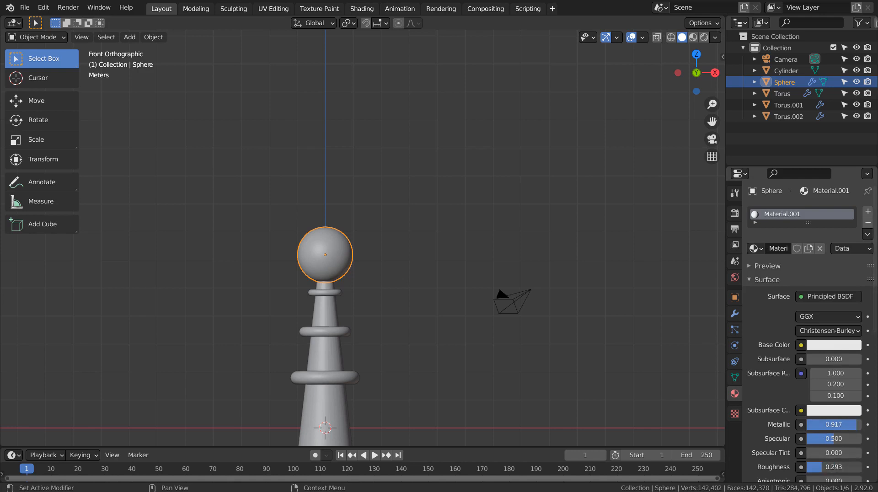
- Switch the render engine to Eevee, with 128 viewport samples and Bloom enabled
left_click(735, 213)
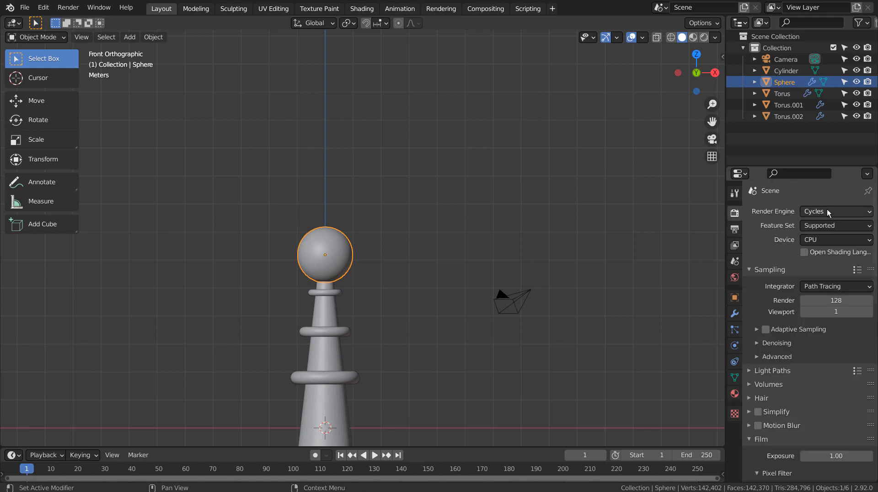
left_click(826, 210)
left_click(818, 225)
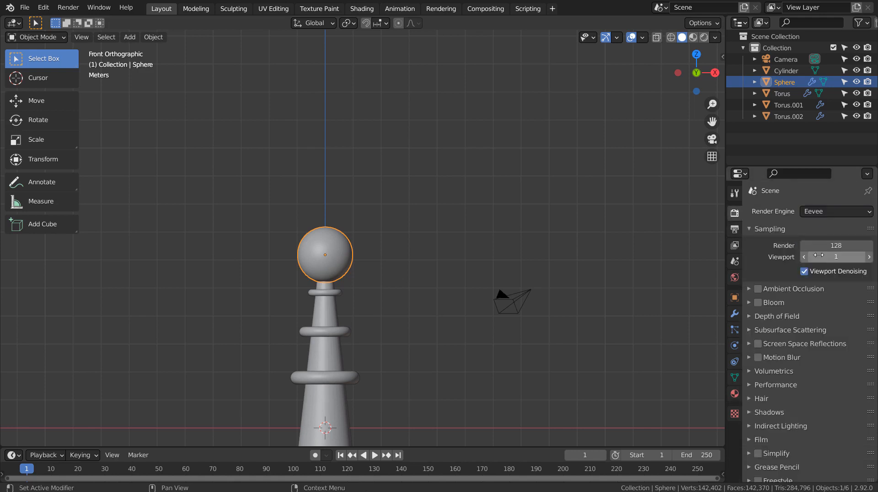
left_click(823, 246)
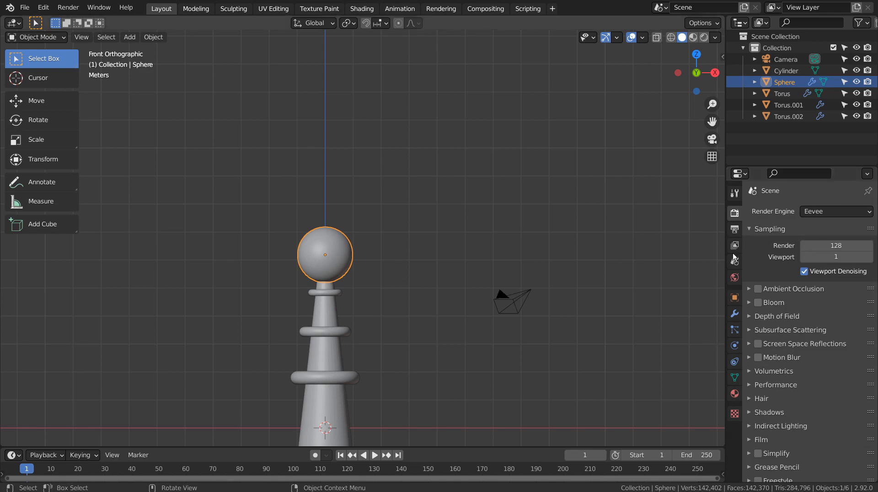
left_click(805, 257)
type("128")
key("Return")
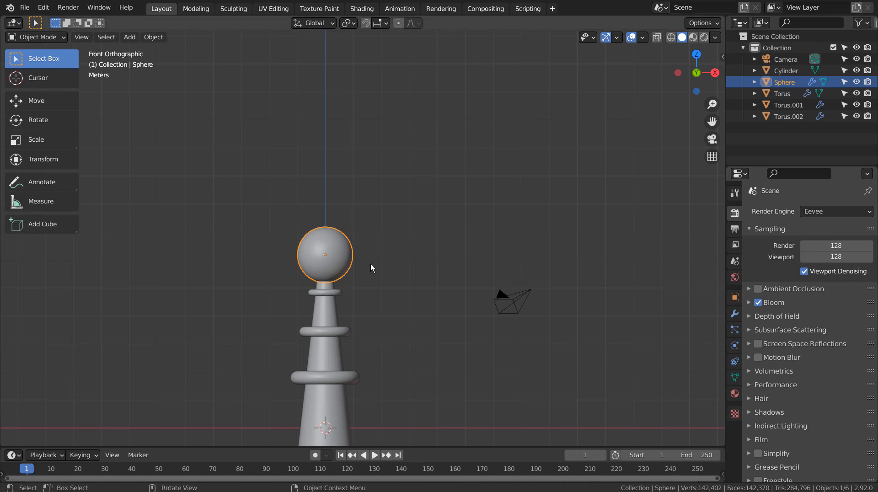
- In Material Preview shading, give the column a new material with a red base color of H 0.977, S 0.914, V 0.369
left_click(692, 37)
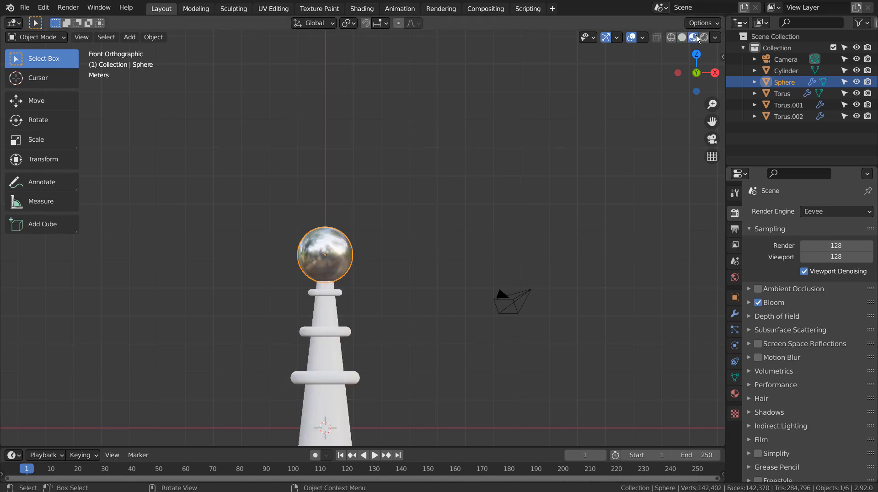
left_click(462, 268)
left_click(328, 309)
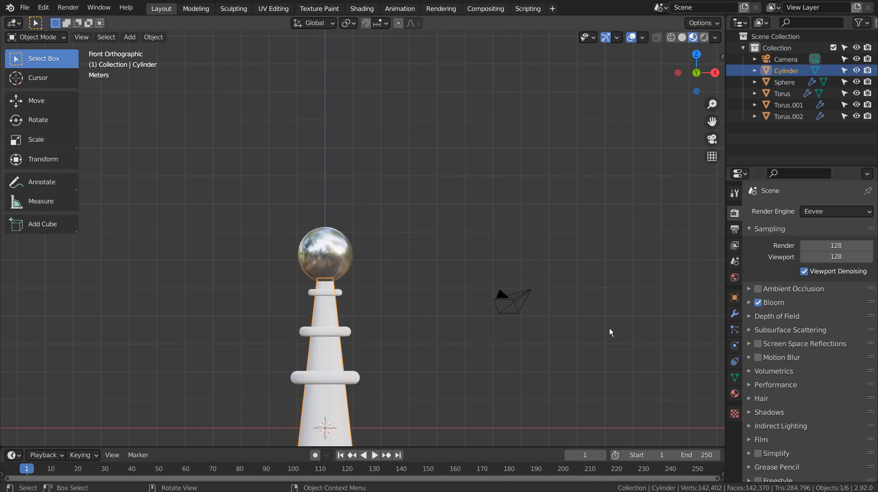
left_click(734, 394)
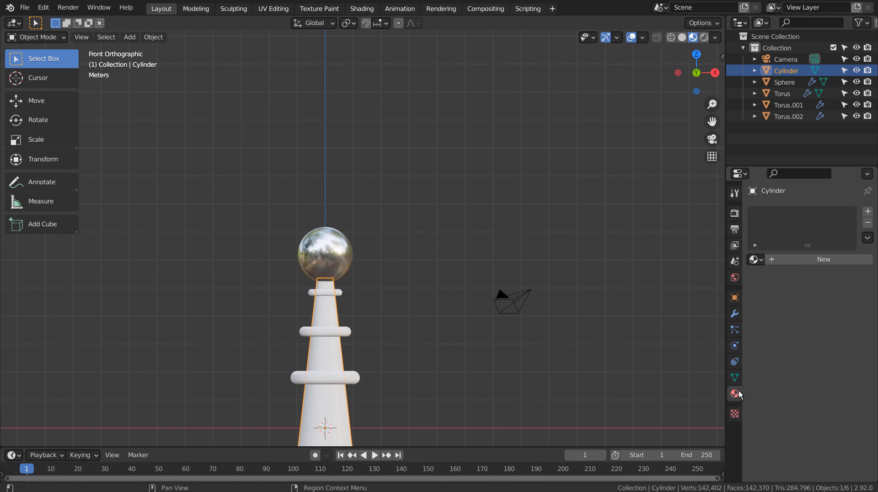
left_click(816, 261)
left_click(834, 378)
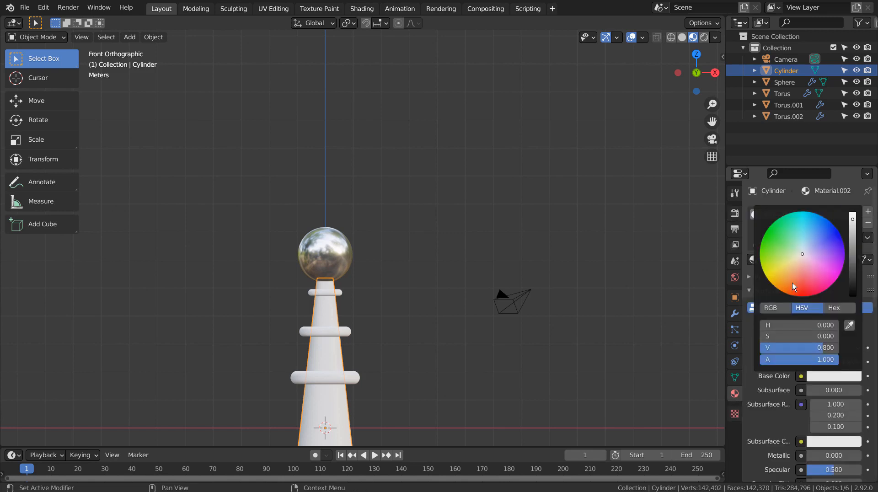
left_click(789, 278)
left_click(851, 276)
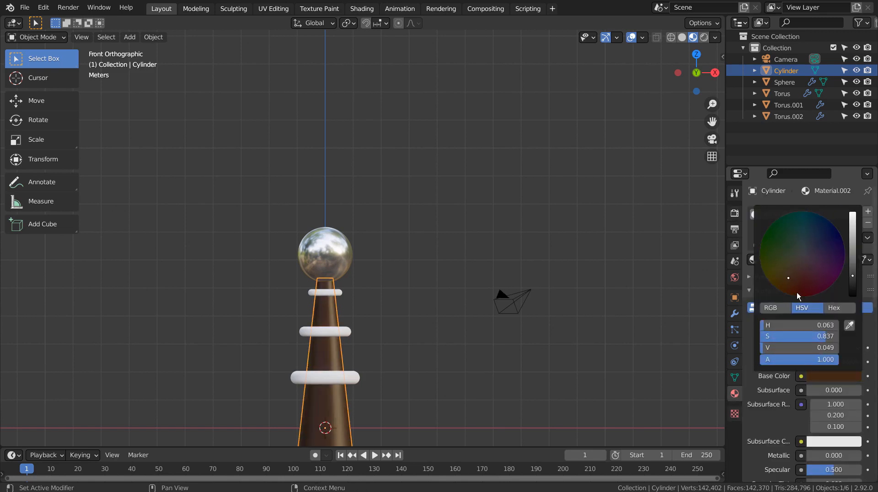
left_click_drag(800, 286, 811, 283)
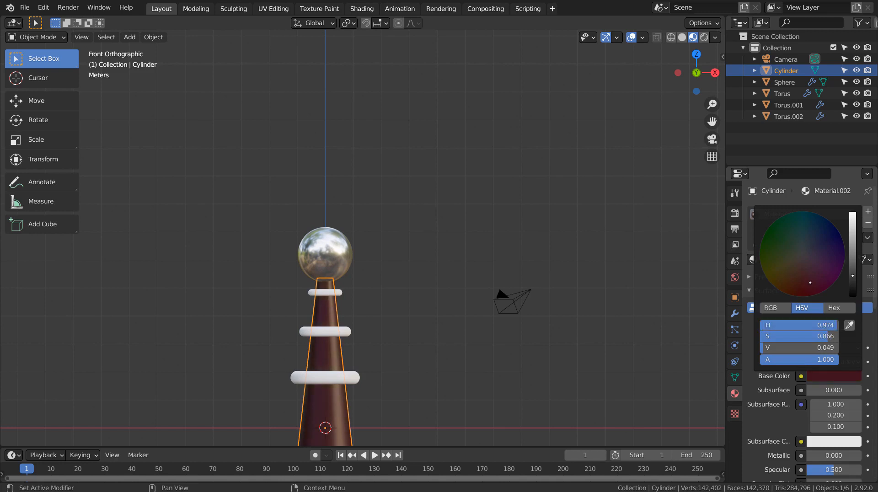
left_click(852, 242)
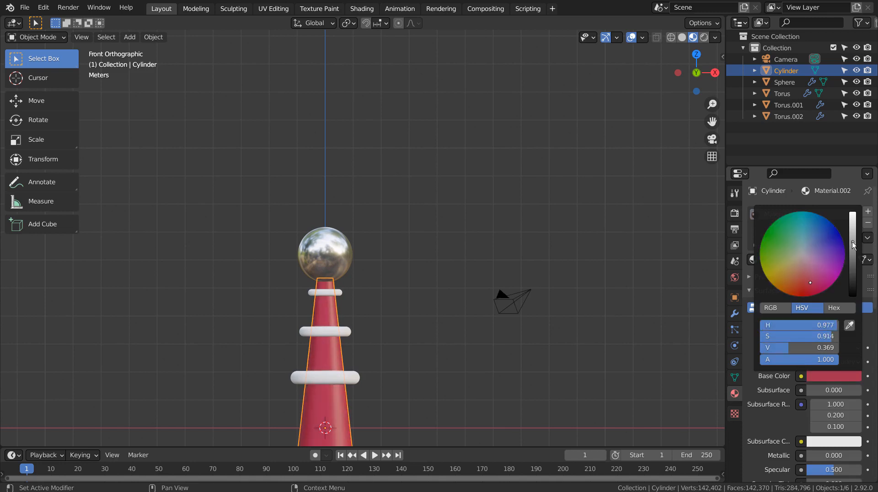
left_click(498, 304)
- Give the top ring a new material with a darker gray base color of V 0.237, Metallic 0.917 and Roughness 0.194
left_click(342, 292)
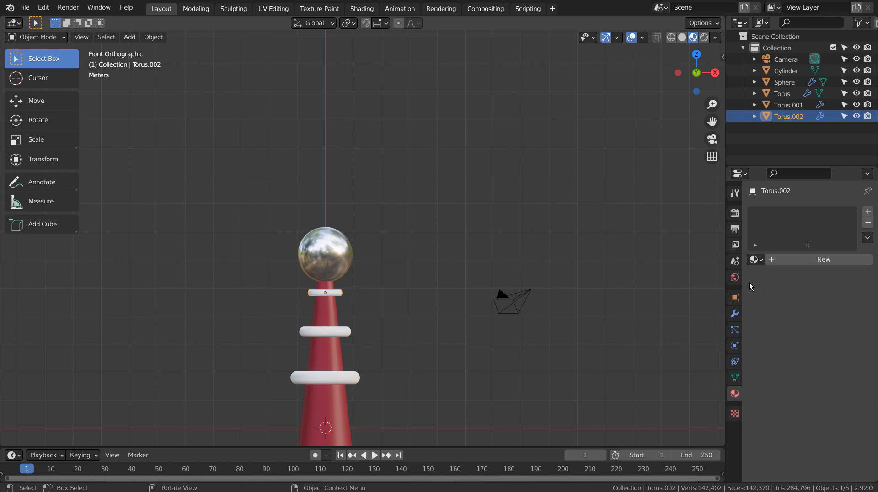
left_click(804, 259)
left_click(834, 377)
left_click(851, 252)
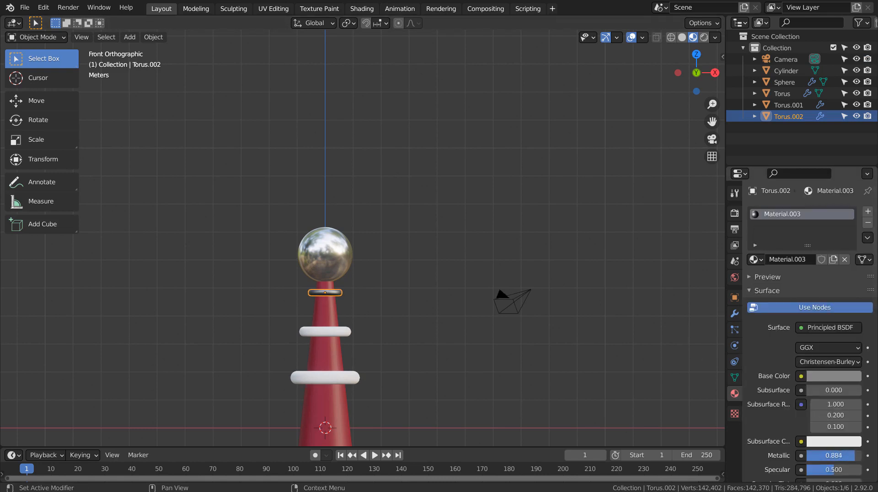
left_click_drag(833, 455, 837, 456)
scroll(834, 425, "down", 7)
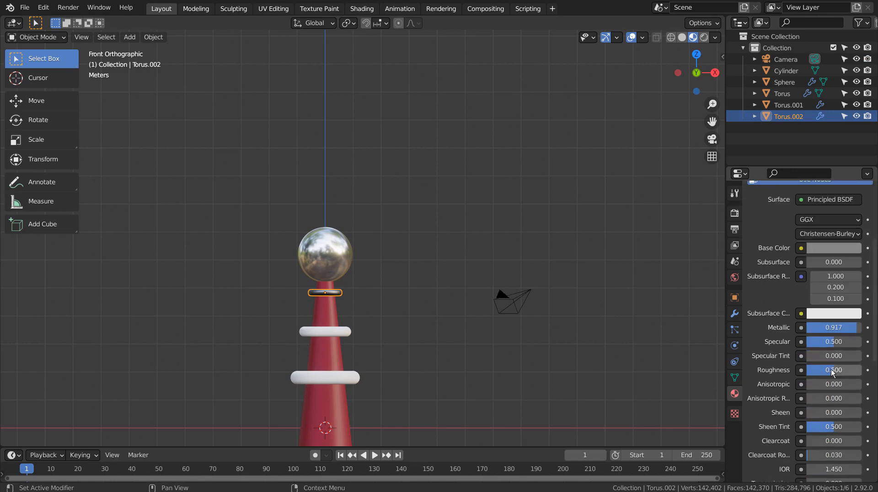
left_click_drag(831, 369, 813, 370)
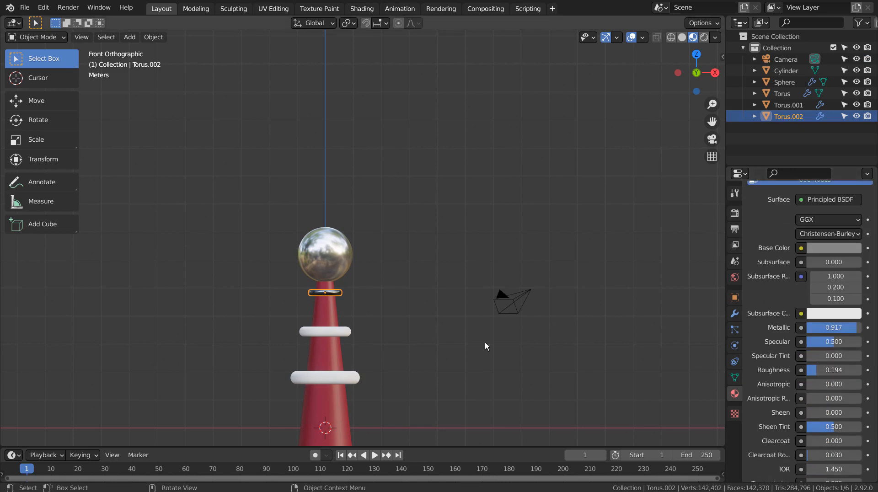
- Copy the top ring's material to the middle and lower rings
left_click(374, 328)
left_click(349, 332)
left_click(359, 376, "shift")
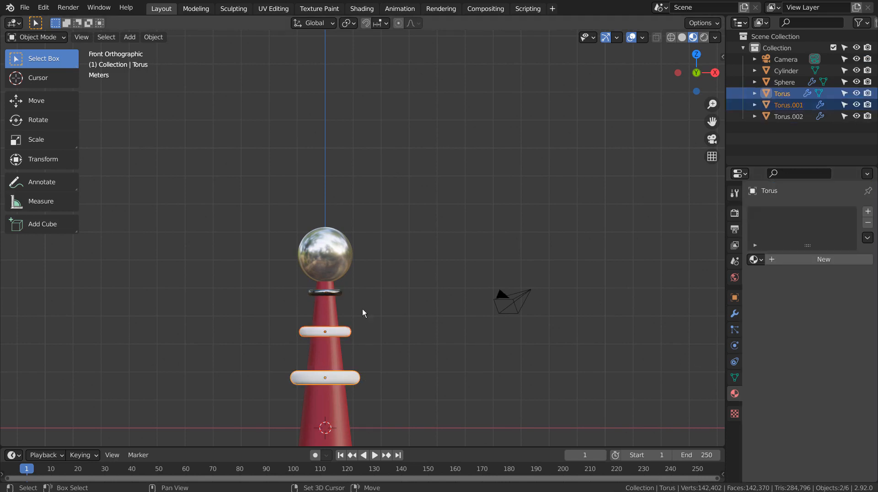
left_click(339, 292, "shift")
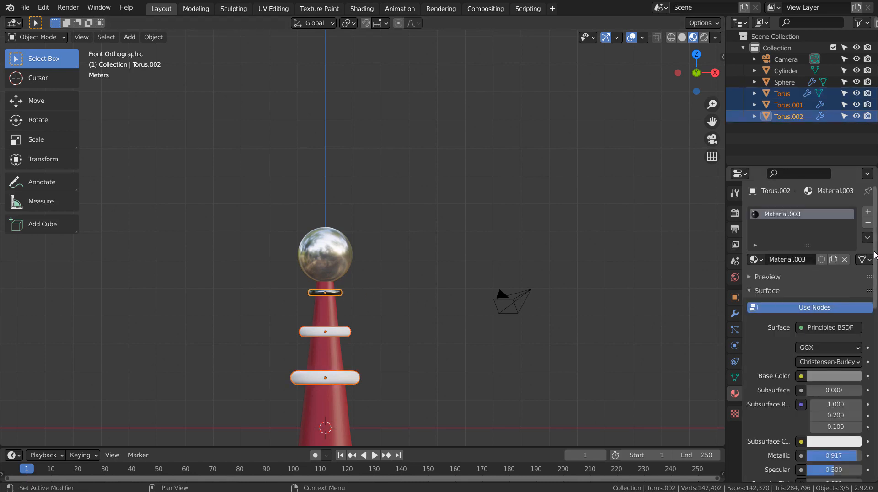
left_click(868, 238)
left_click(818, 262)
- Brighten the rings' shared base color to V 0.732 and tint it a pale peach
left_click(357, 378)
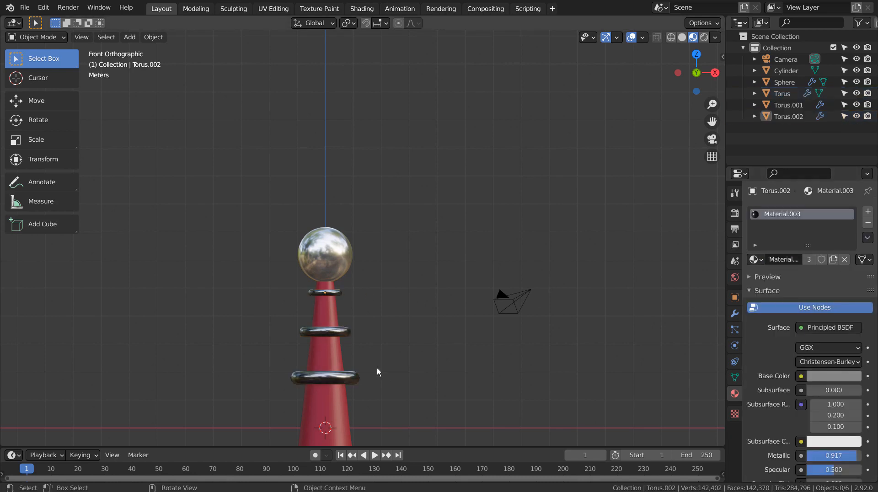
left_click(842, 376)
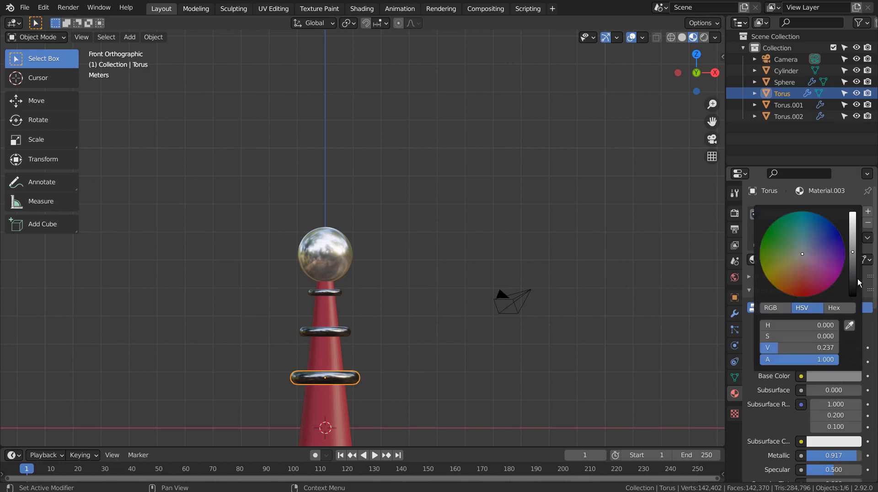
left_click_drag(854, 251, 852, 222)
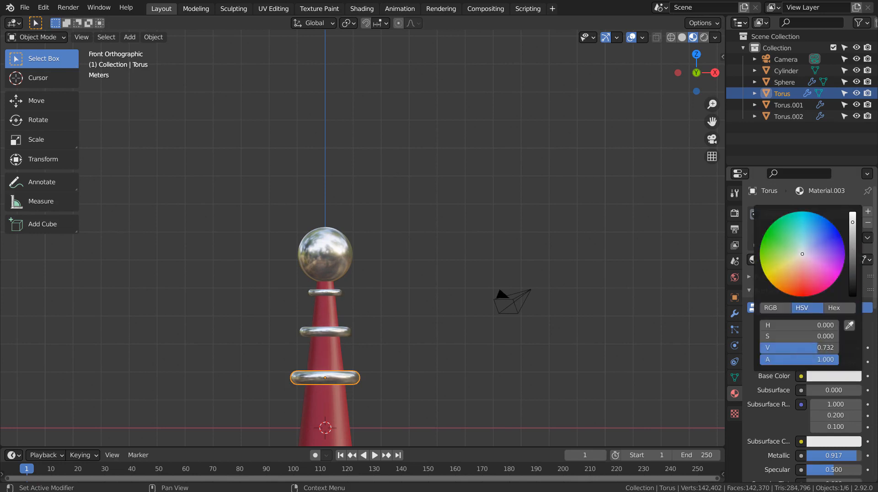
left_click(799, 263)
left_click(562, 298)
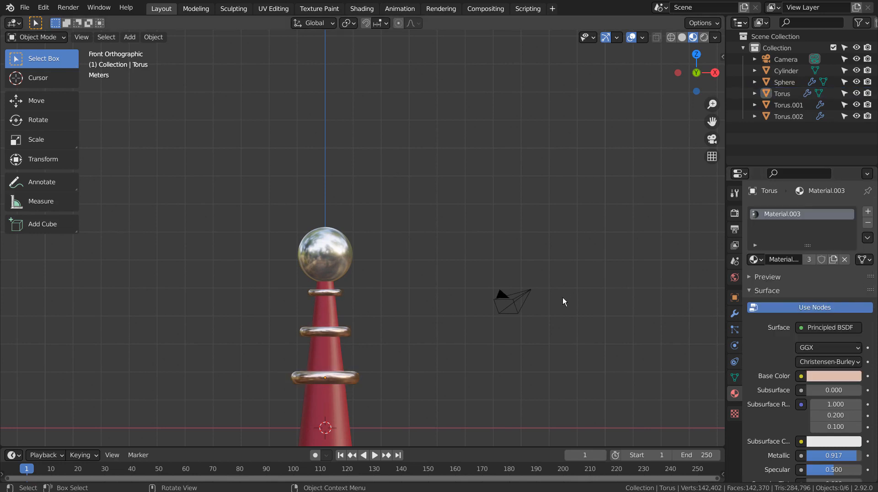
middle_click_drag(488, 341, 506, 326)
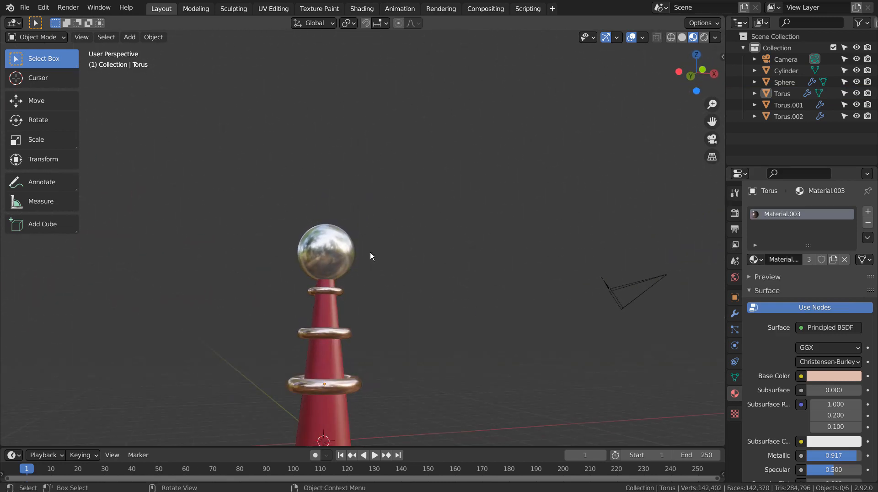
- Select the sphere and open the Ivy Generator settings
left_click(344, 253)
key("shift+a")
mouse_move(475, 271)
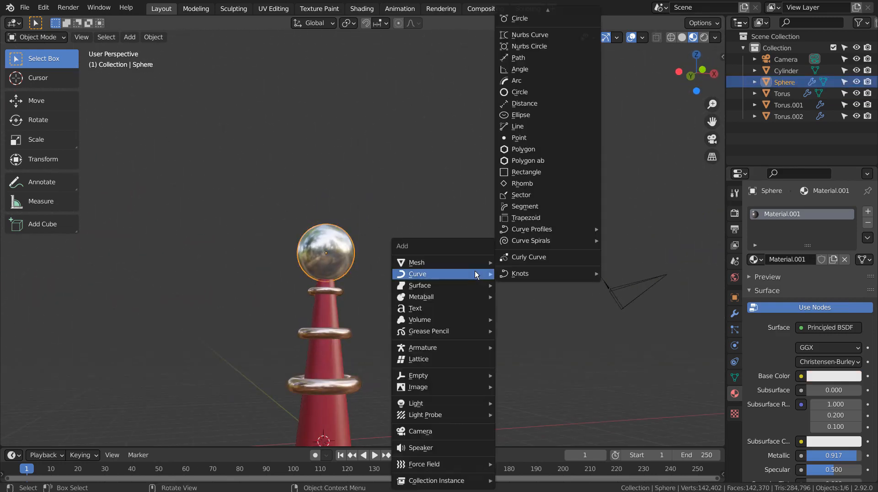
key("n")
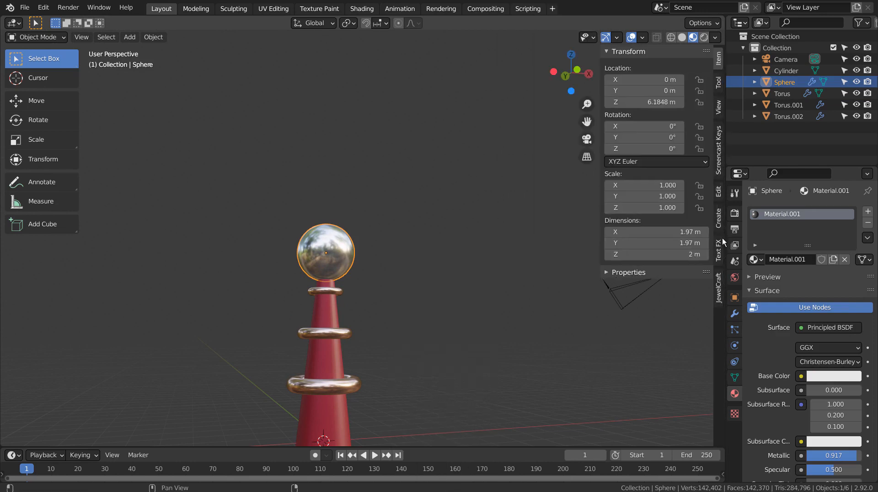
left_click(718, 216)
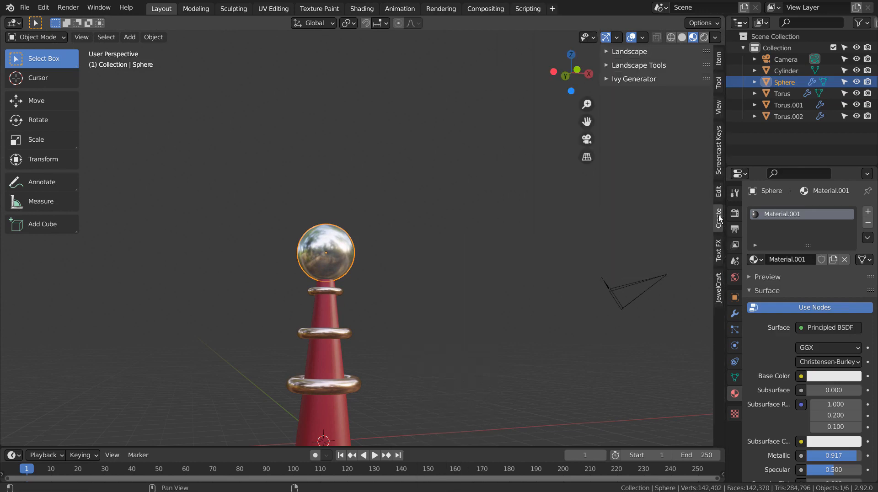
left_click(606, 78)
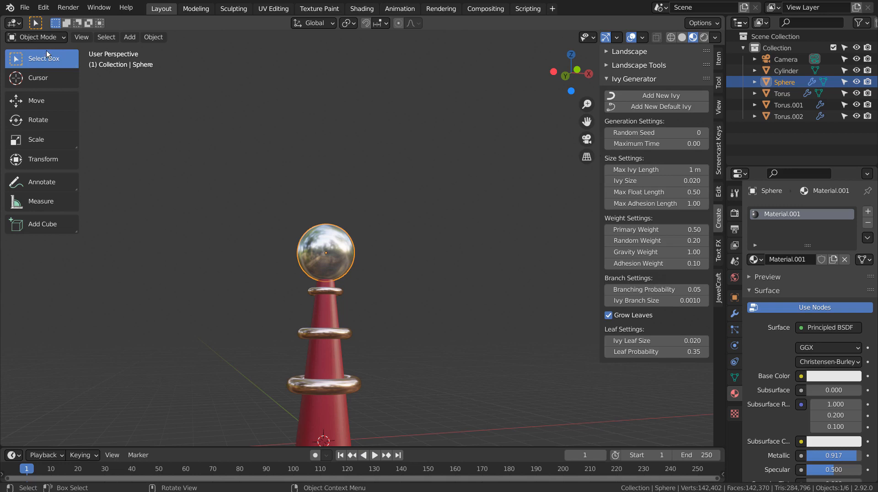
- Search the add-on preferences for "ivy" to check the IvyGen add-on, and close the preferences
left_click(44, 8)
left_click(89, 164)
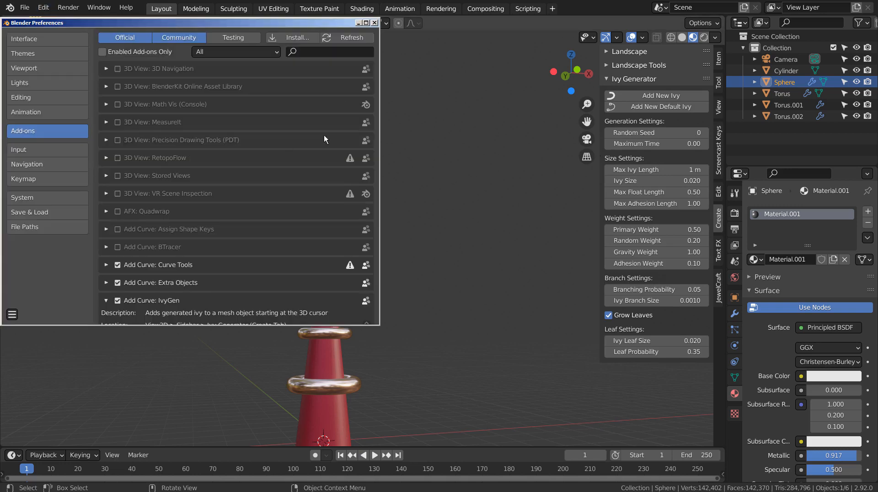
left_click(328, 53)
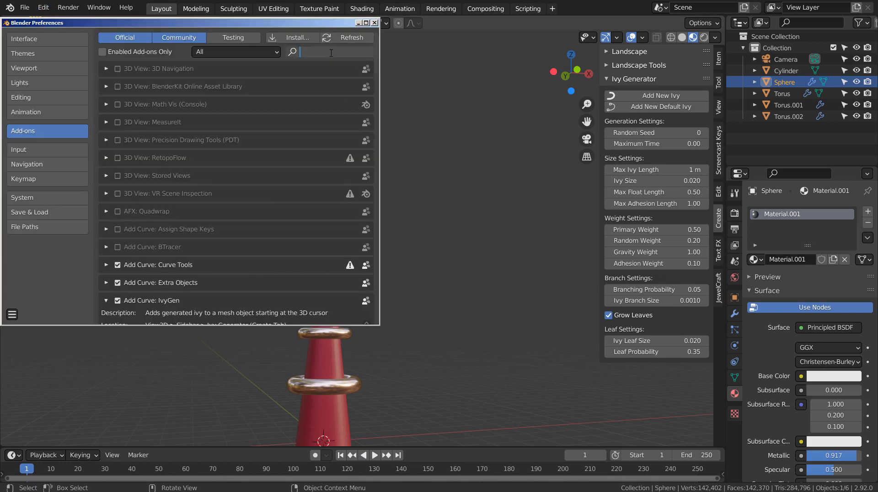
type("ivy")
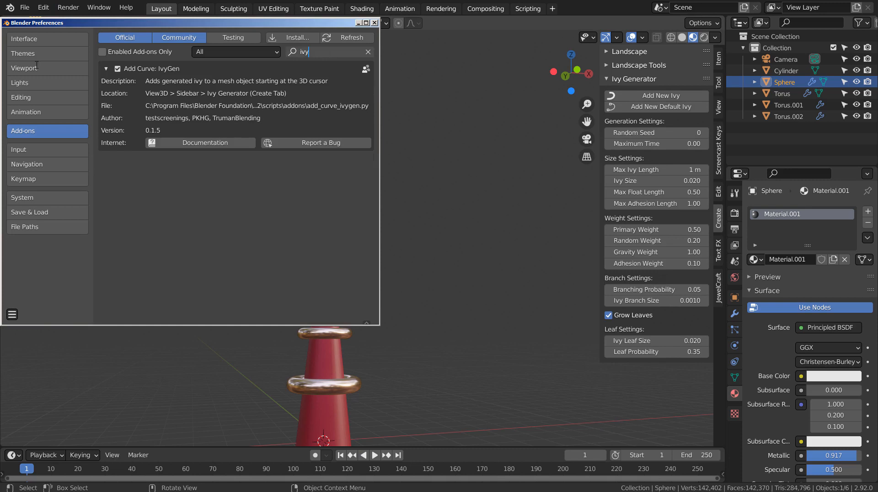
left_click(106, 69)
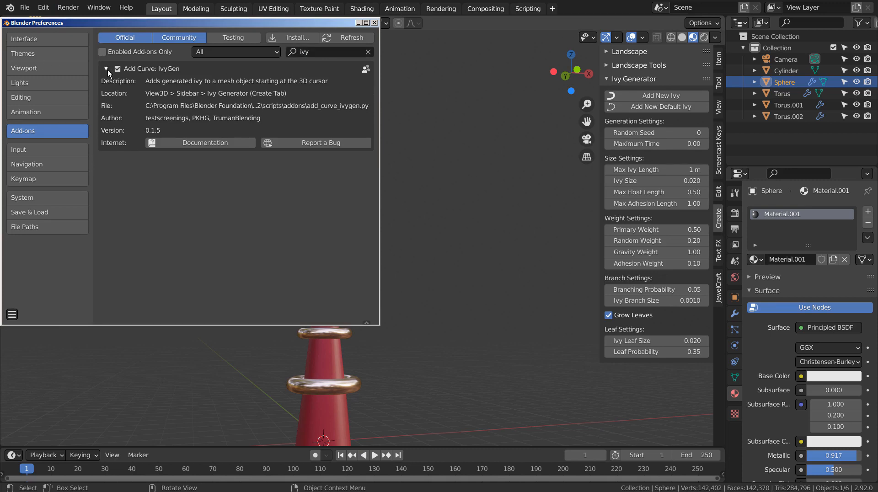
left_click(107, 69)
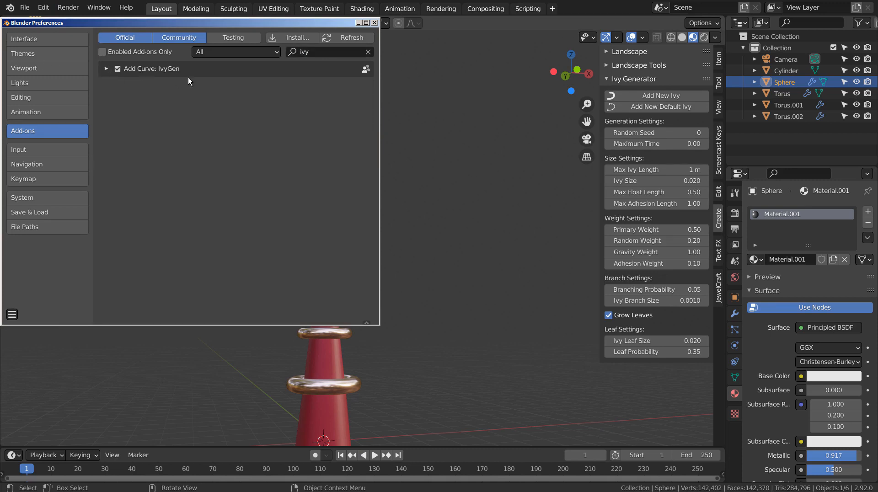
left_click(375, 23)
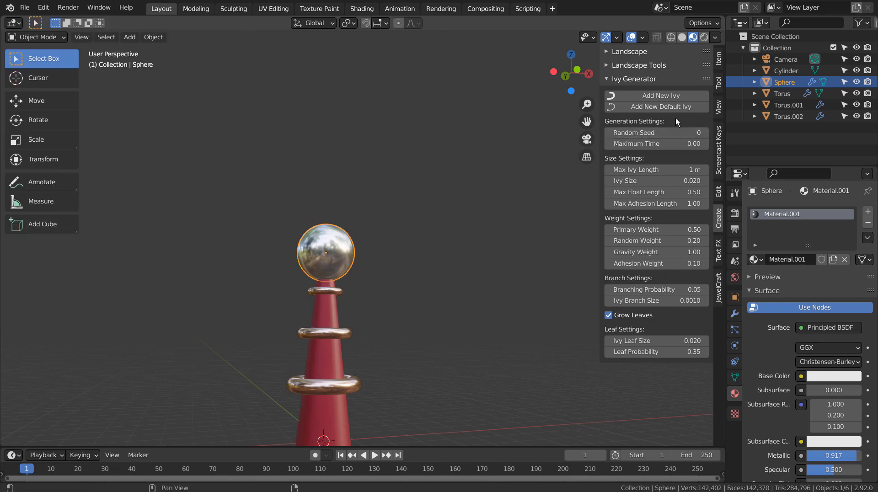
- Generate a new ivy on the sphere with Grow Leaves disabled
left_click(616, 315)
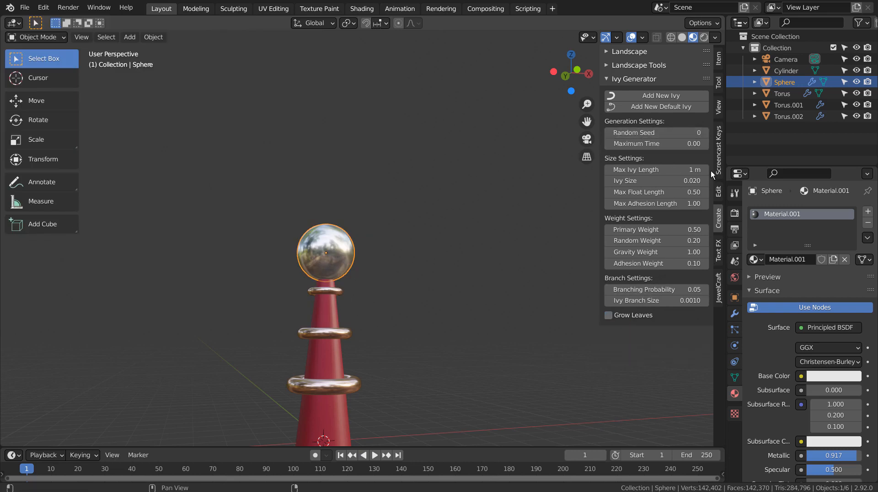
left_click(668, 94)
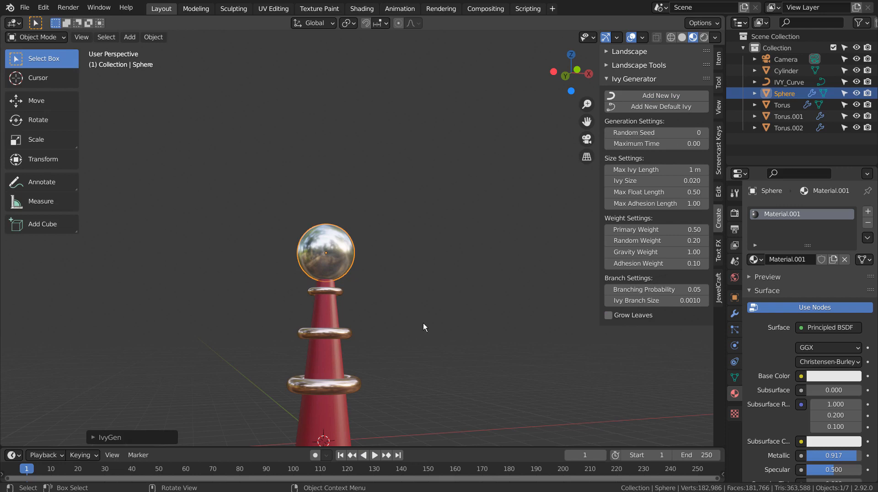
scroll(425, 327, "down", 5)
middle_click_drag(481, 331, 577, 374)
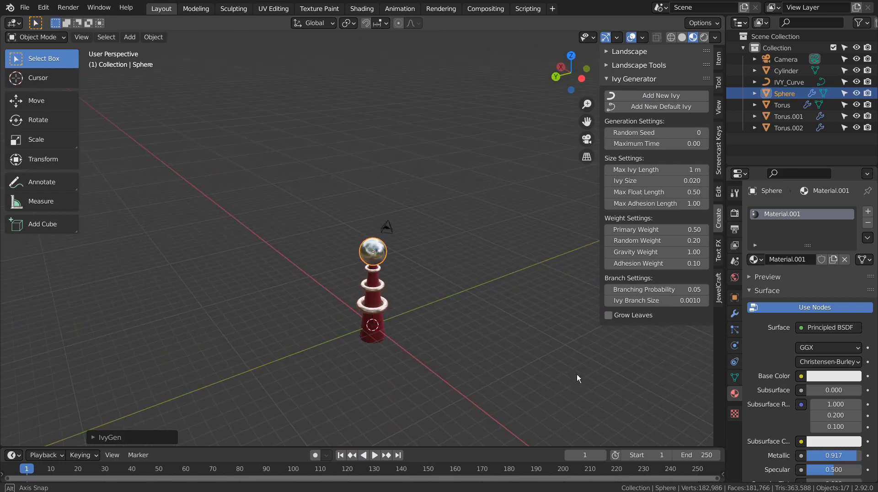
scroll(507, 309, "up", 5)
middle_click_drag(506, 310, 462, 275)
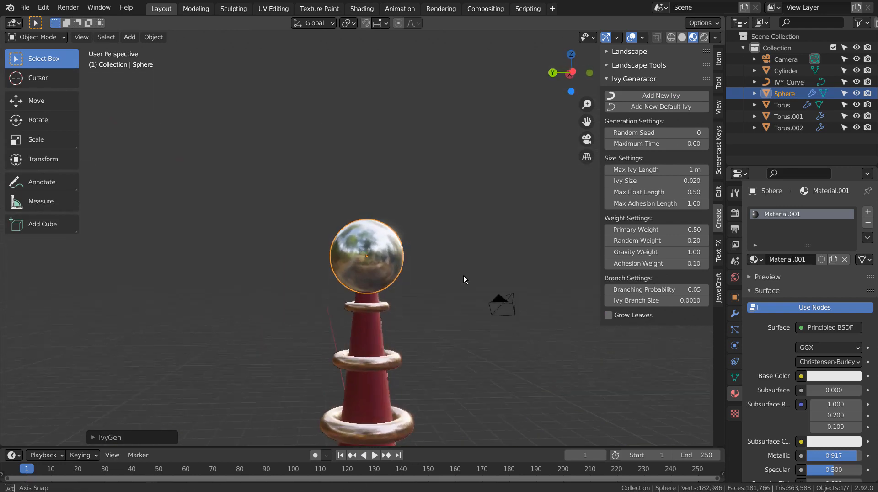
- Scale up the generated ivy curve until its branches spread well beyond the column
left_click(783, 73)
left_click(783, 81)
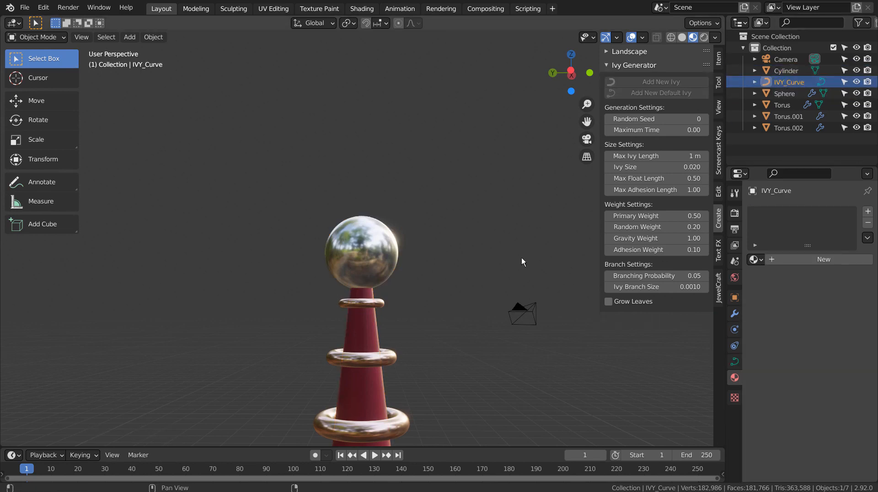
scroll(522, 262, "down", 2)
key("s")
left_click(75, 285)
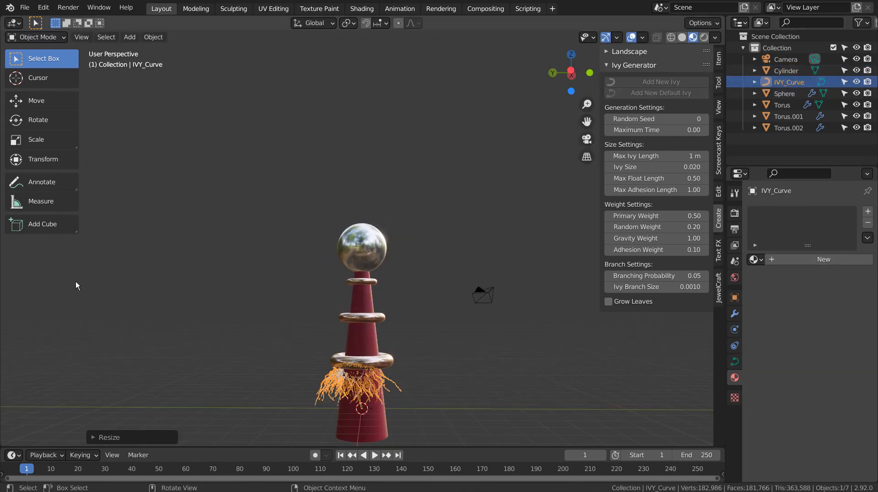
key("s")
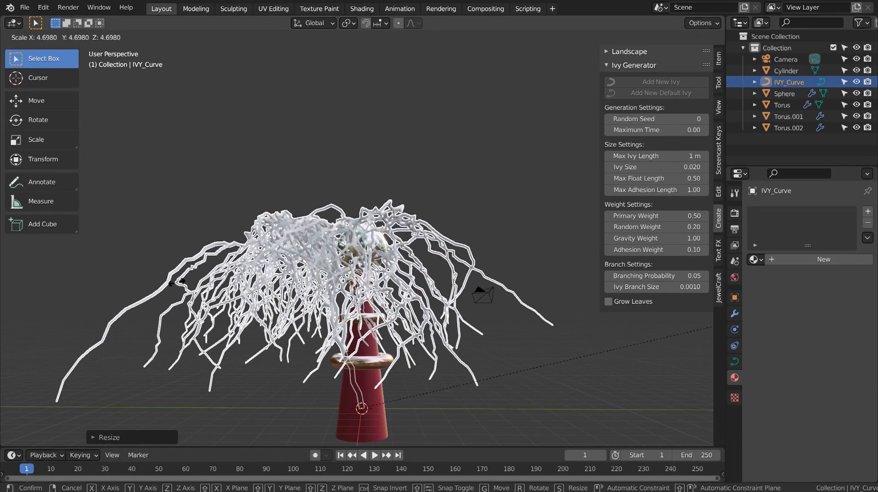
left_click(83, 277)
- In top view, centre the ivy curve on the column by moving it about -0.16 m in X and -1.39 m in Y
middle_click_drag(112, 243, 201, 290)
key("KP_1")
key("KP_7")
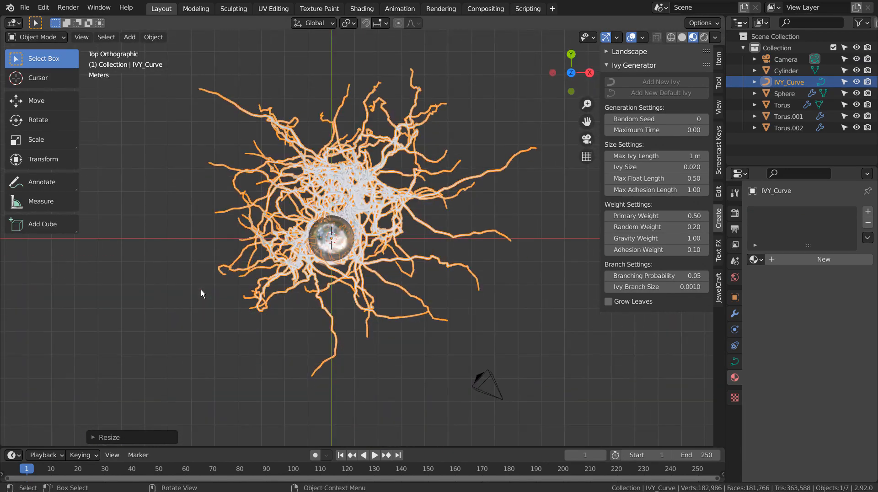
key("g")
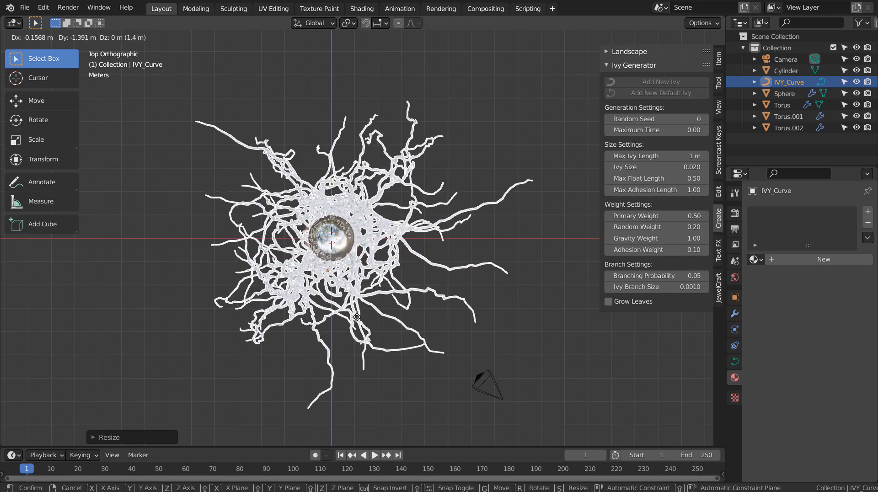
left_click(357, 320)
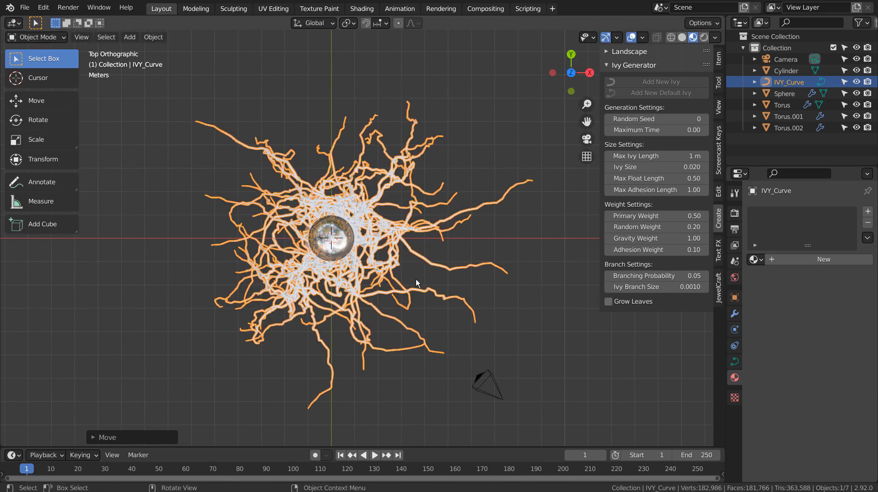
- In front view, lower the ivy curve about 5.4 m along Z to the base of the column
key("KP_1")
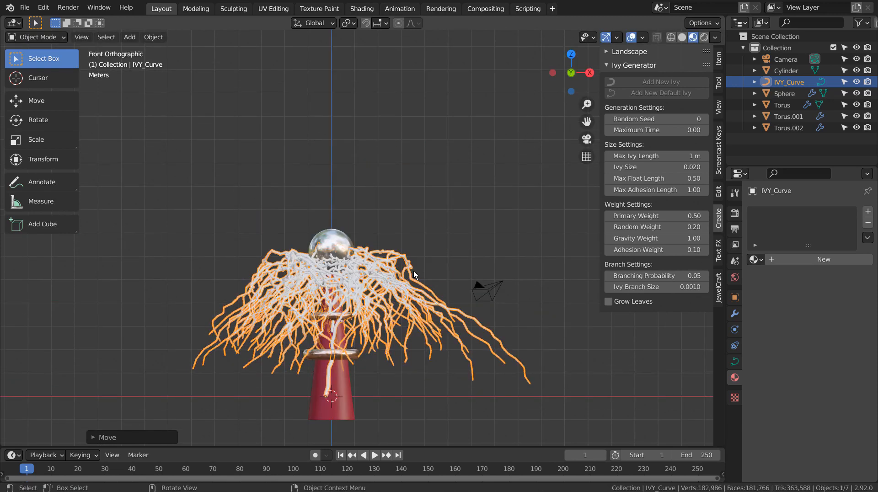
key("g")
key("z")
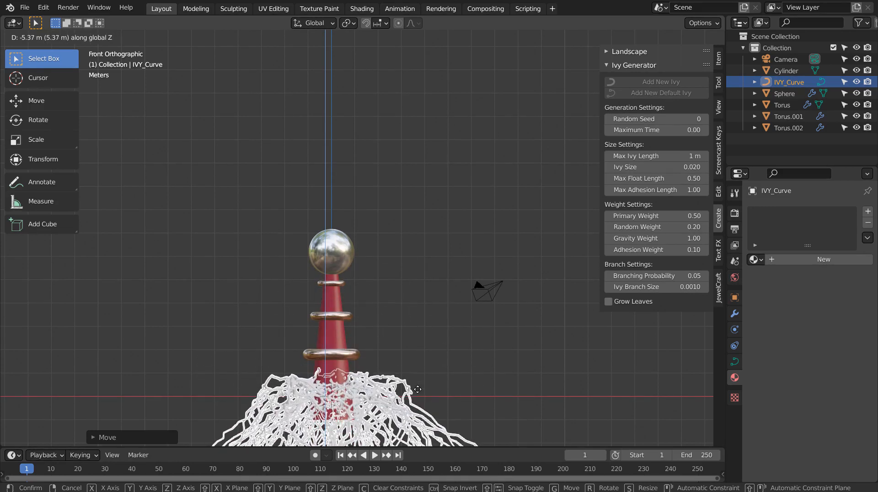
left_click(418, 393)
- Snap the ivy curve to the 3D cursor at the column's base
key("shift+a")
key("Escape")
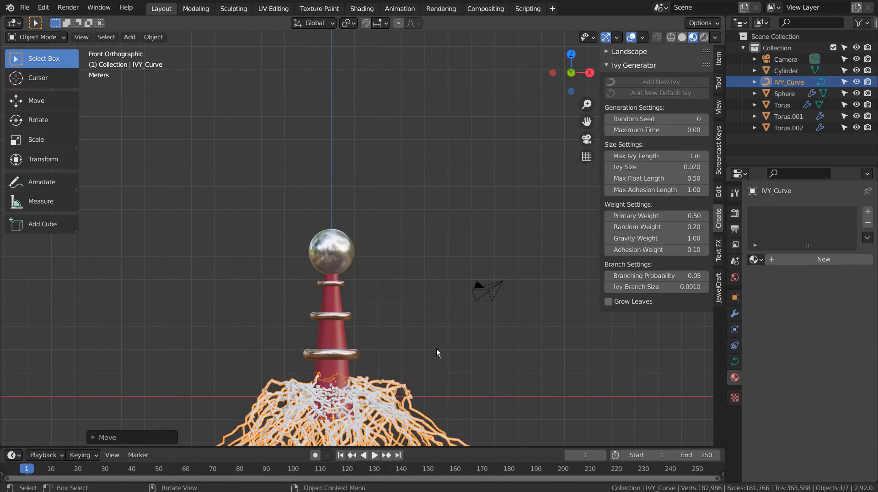
key("shift+s")
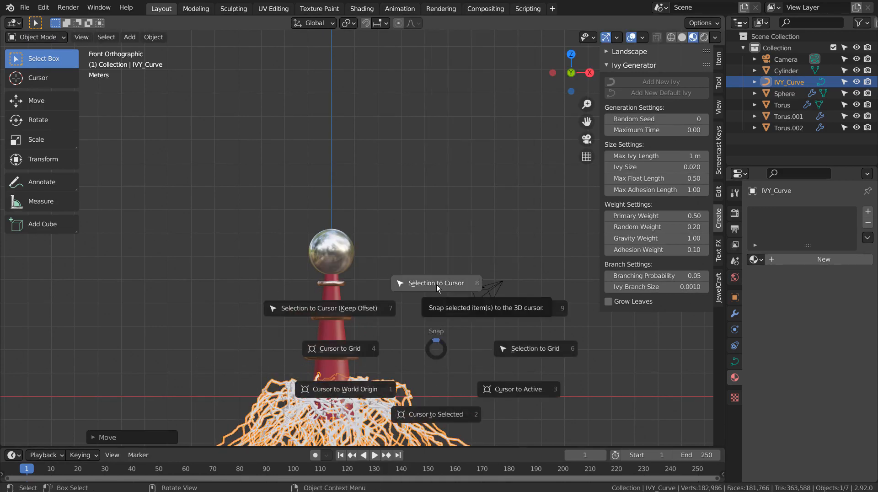
left_click(147, 36)
left_click(146, 35)
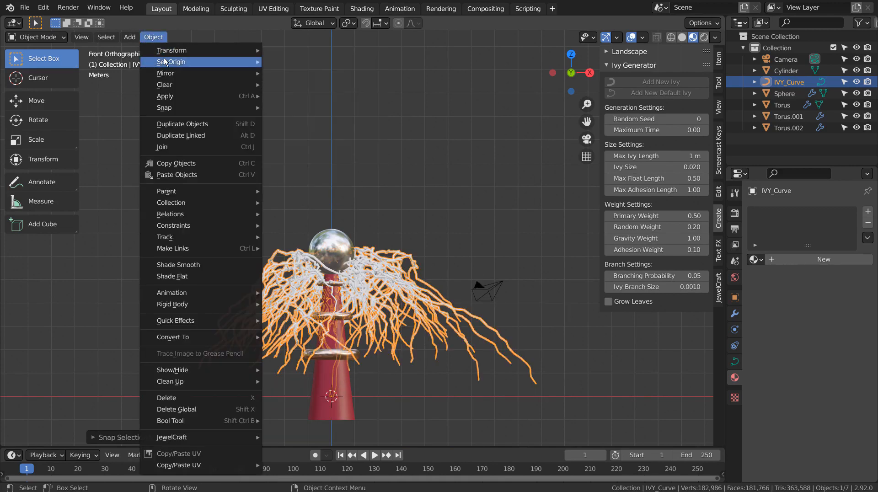
mouse_move(164, 61)
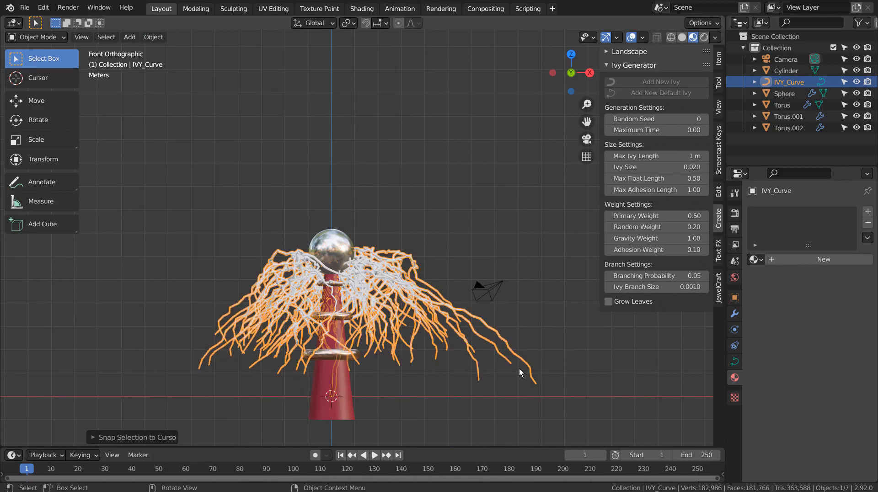
- Lower the ivy curve about 5.4 m along Z and set its origin to the 3D cursor
key("g")
key("z")
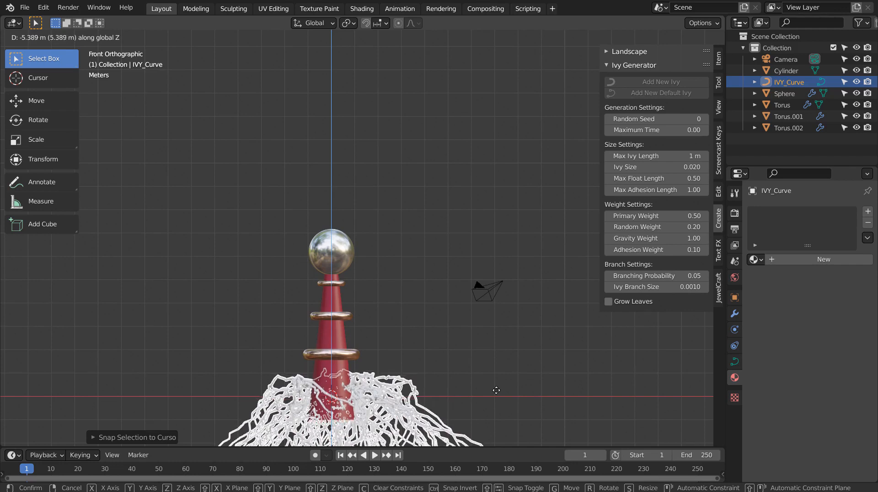
left_click(496, 394)
left_click(153, 37)
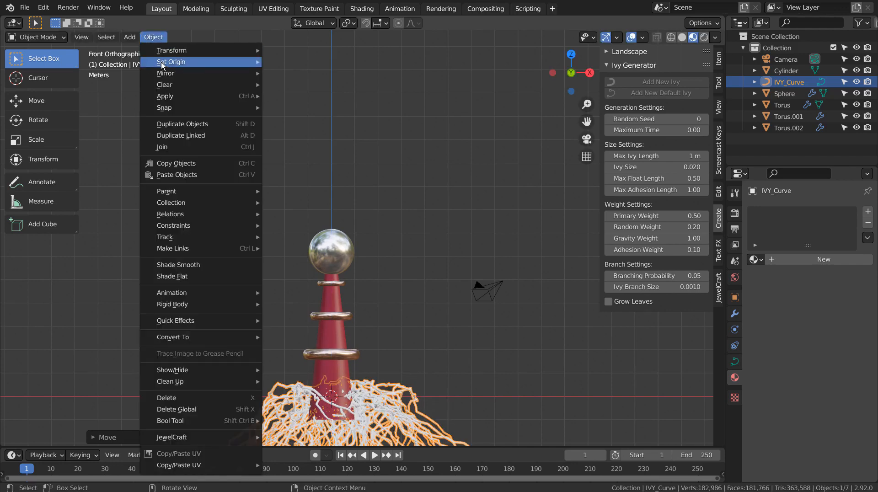
mouse_move(162, 62)
left_click(344, 86)
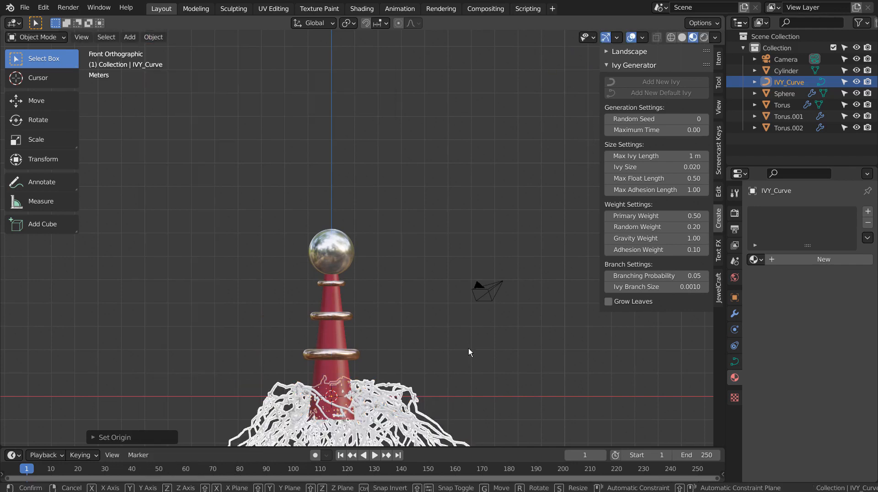
- Raise the ivy curve along Z to the sphere and scale it up so its branches spread wider
key("g")
key("z")
left_click(468, 209)
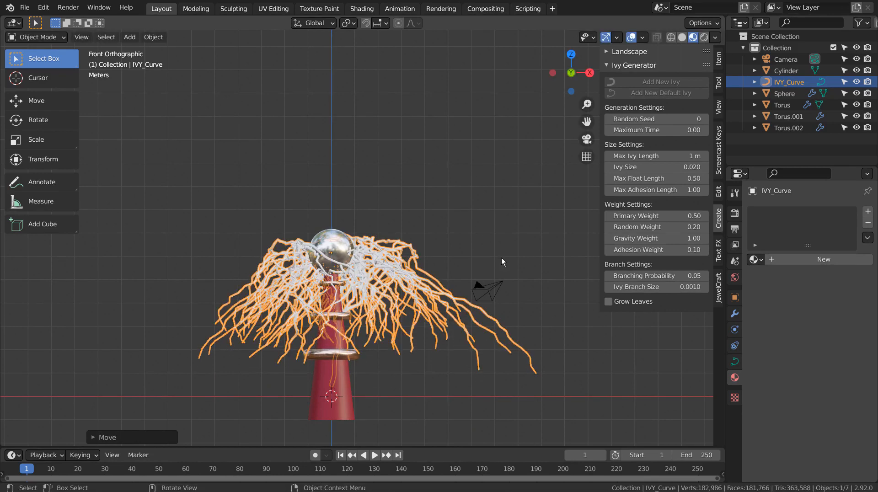
key("s")
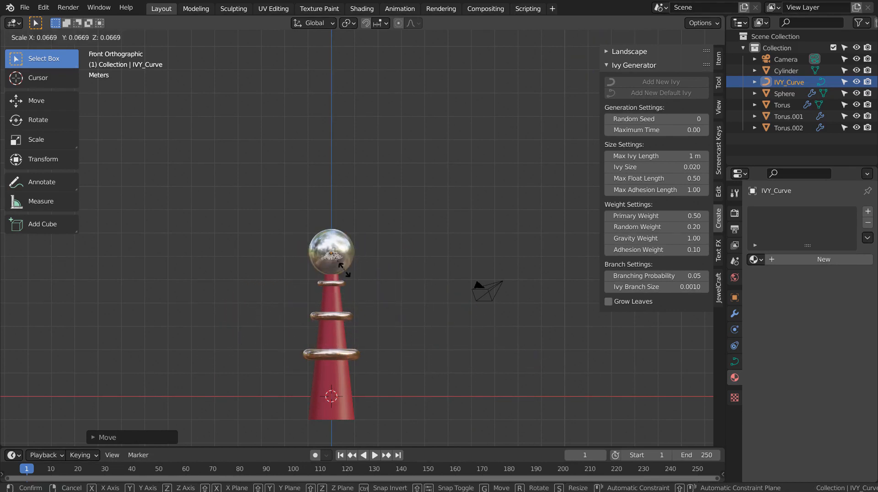
left_click(9, 364)
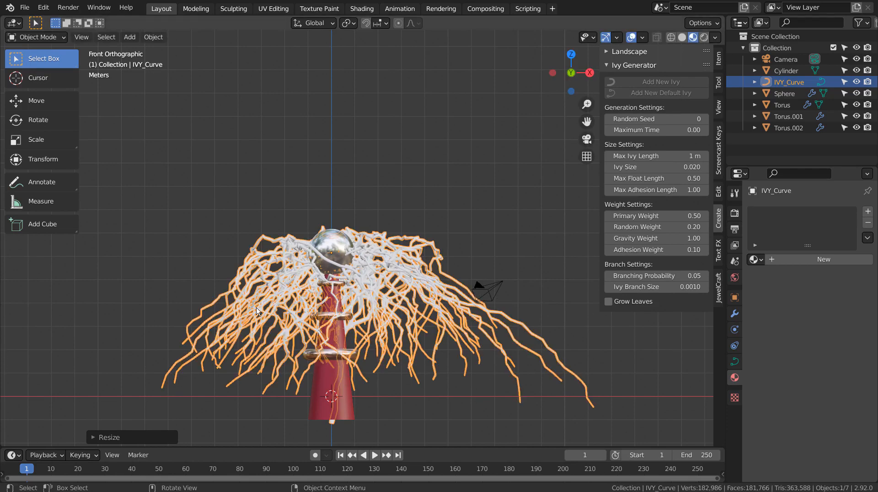
- In top view, move the ivy curve about -0.35 m in X and -1.37 m in Y to centre it on the column
middle_click_drag(478, 301, 346, 376)
key("KP_7")
key("g")
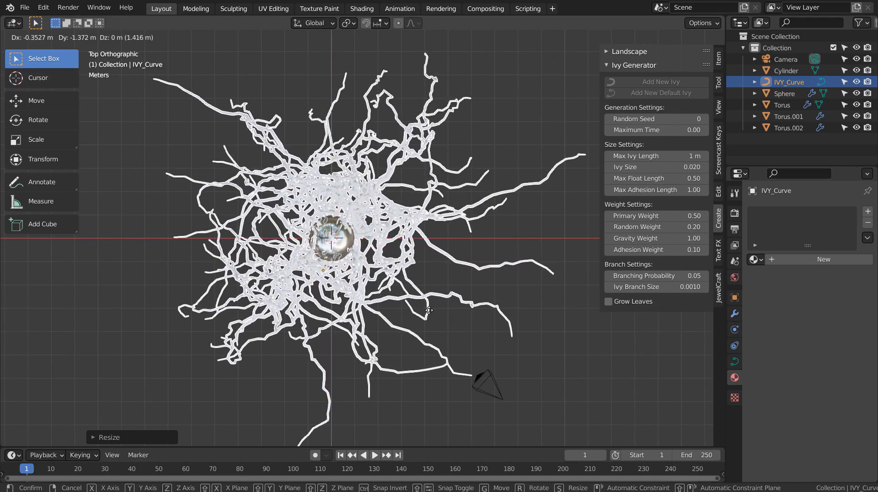
left_click(430, 312)
- In front view, lower the ivy curve about 6.37 m along Z and set its origin to the 3D cursor
key("KP_1")
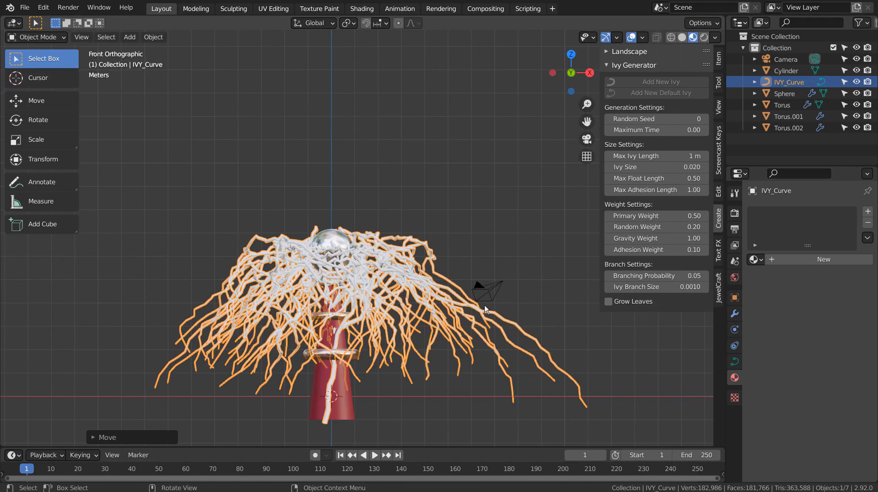
key("g")
key("z")
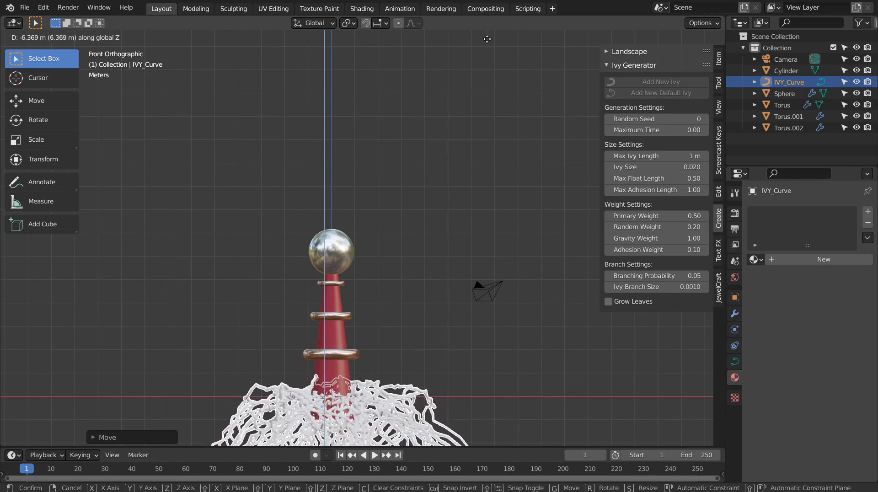
left_click(487, 39)
left_click(143, 39)
mouse_move(165, 59)
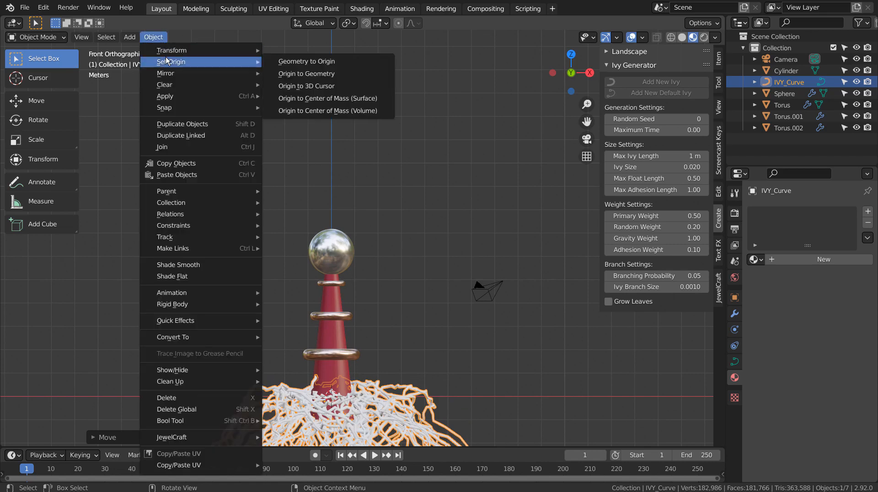
left_click(328, 87)
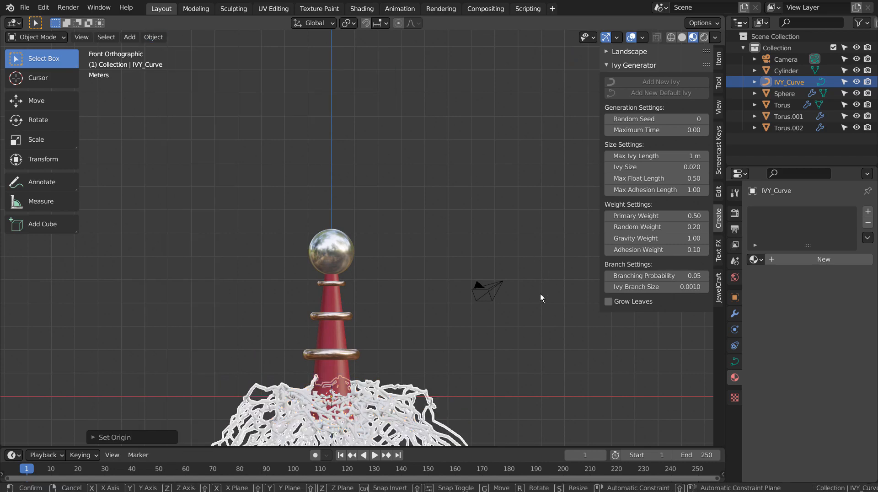
- Raise the ivy curve along Z back to the sphere and rescale it until its branches spread widely around the column
key("g")
key("z")
left_click(533, 144)
key("s")
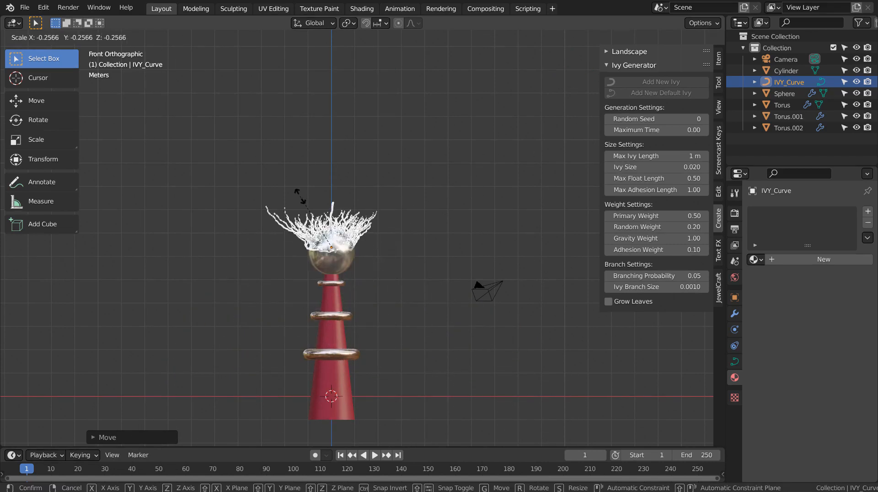
left_click(341, 229)
middle_click_drag(341, 230, 411, 313)
key("s")
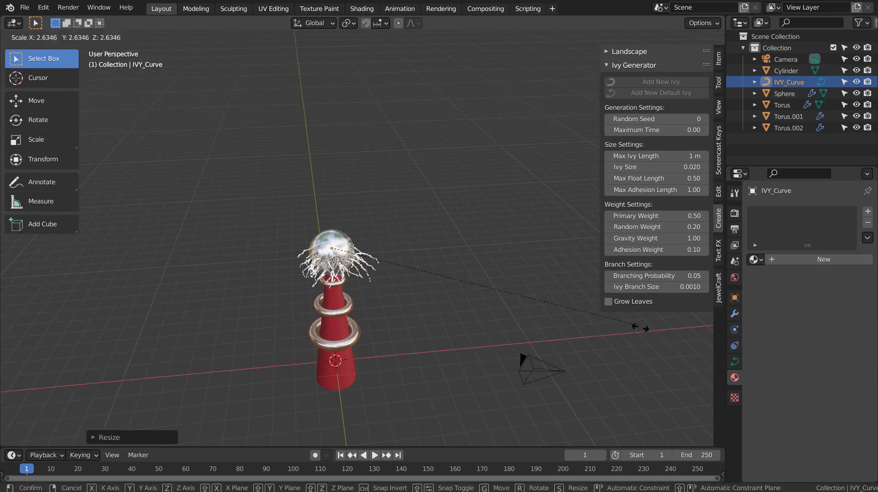
left_click(442, 375)
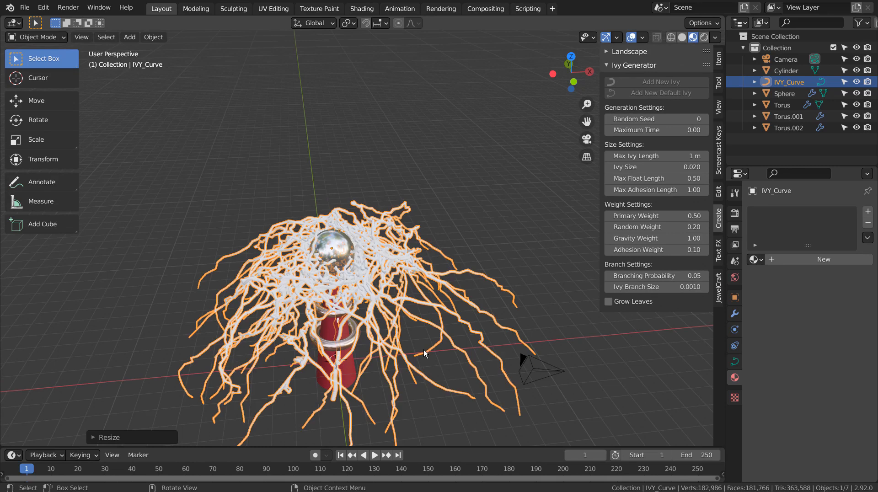
- Create a new material for the ivy curve with a light blue base colour
left_click(823, 259)
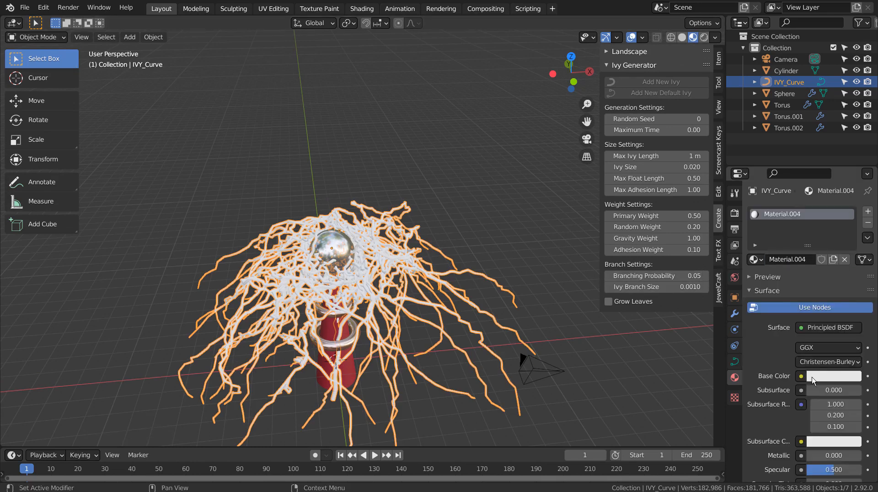
left_click(813, 376)
left_click(818, 224)
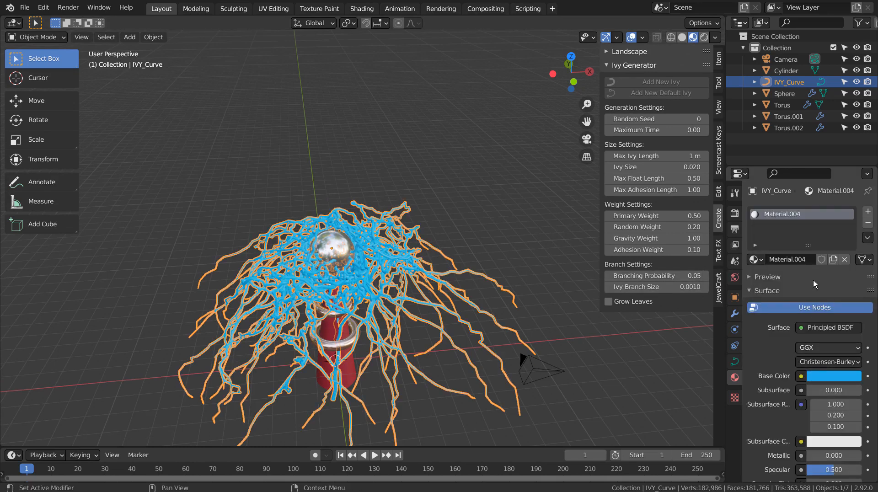
- In the shader nodes, replace the ivy material's Principled BSDF with an Emission shader connected to the output's Surface
left_click(361, 8)
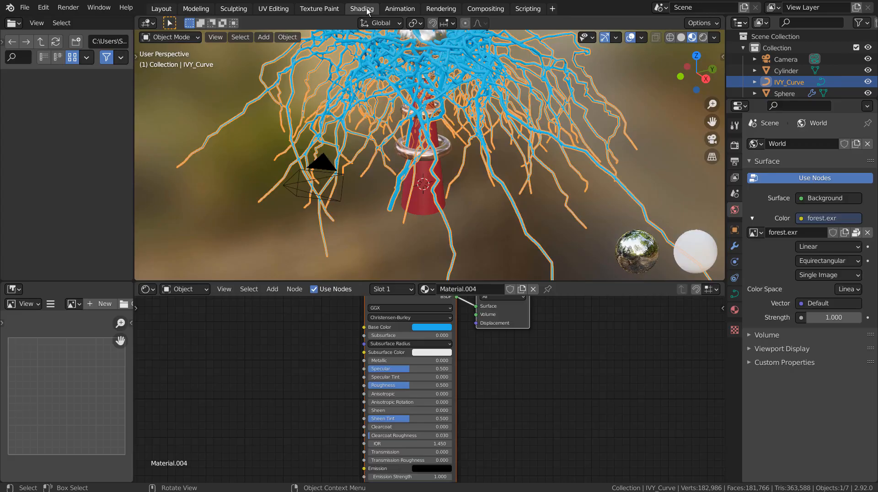
left_click(398, 328)
key("x")
key("shift+a")
left_click(285, 337)
key("Return")
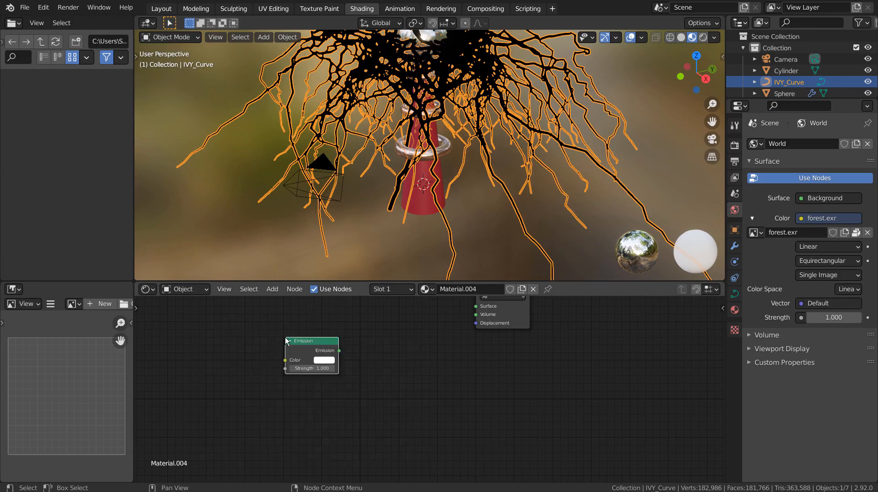
left_click(424, 311)
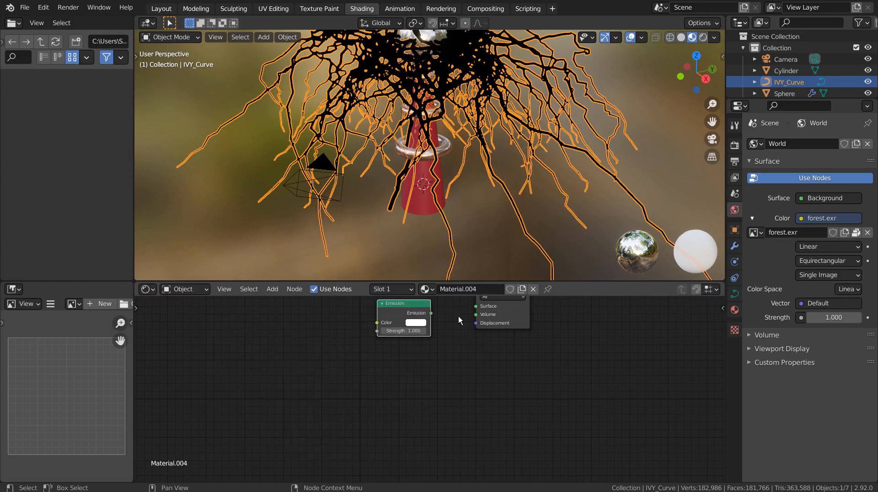
left_click_drag(431, 313, 476, 306)
- Set the ivy's Emission strength to 15 and its colour to light blue
double_click(402, 330)
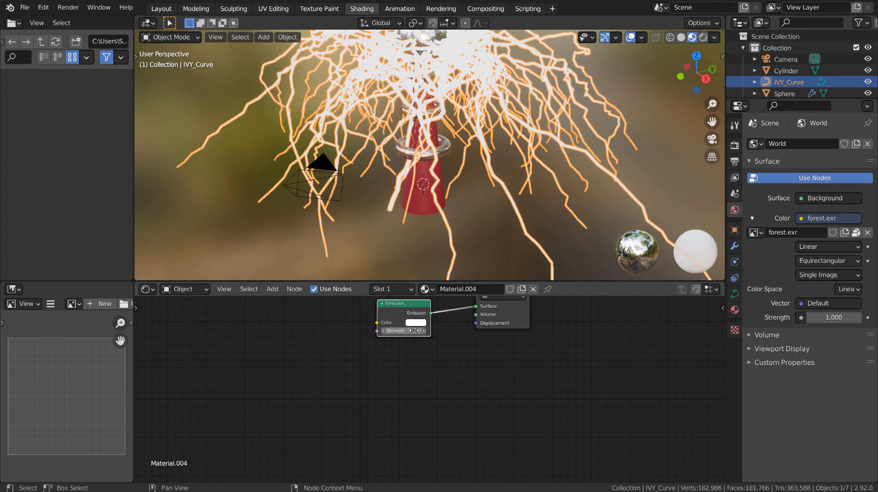
type("15")
key("Return")
left_click(416, 323)
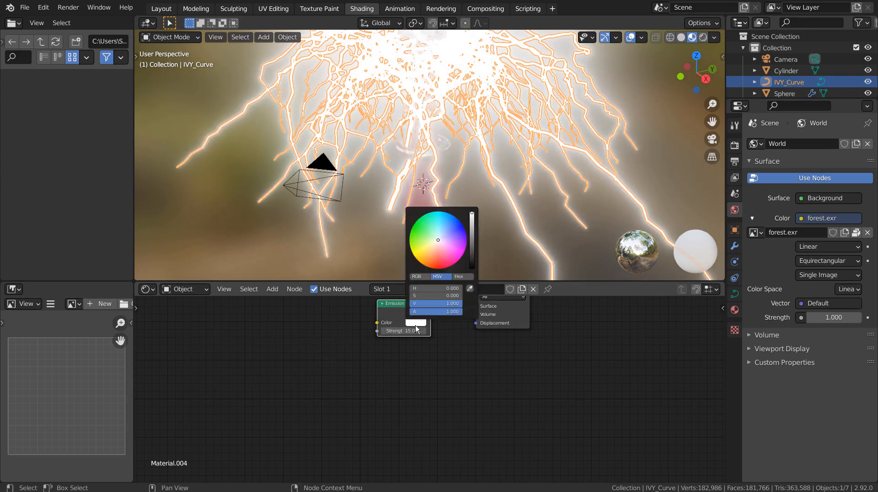
left_click(448, 218)
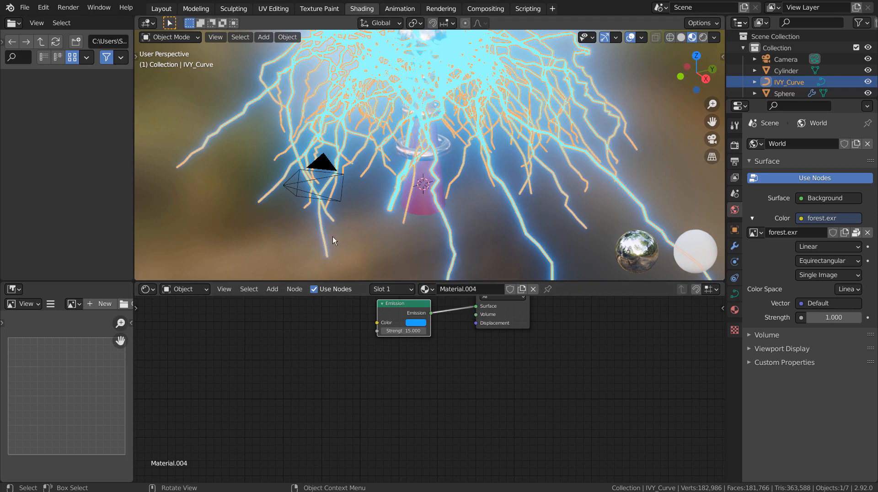
- Return to the Layout workspace and raise the glowing ivy curve slightly along Z on the sphere
left_click(170, 9)
middle_click_drag(444, 283, 396, 268)
left_click(396, 267)
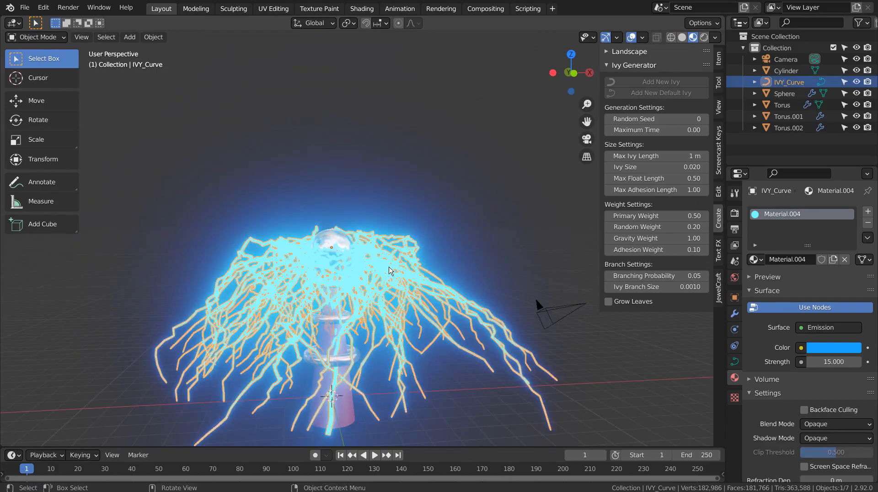
key("g")
key("z")
left_click(389, 254)
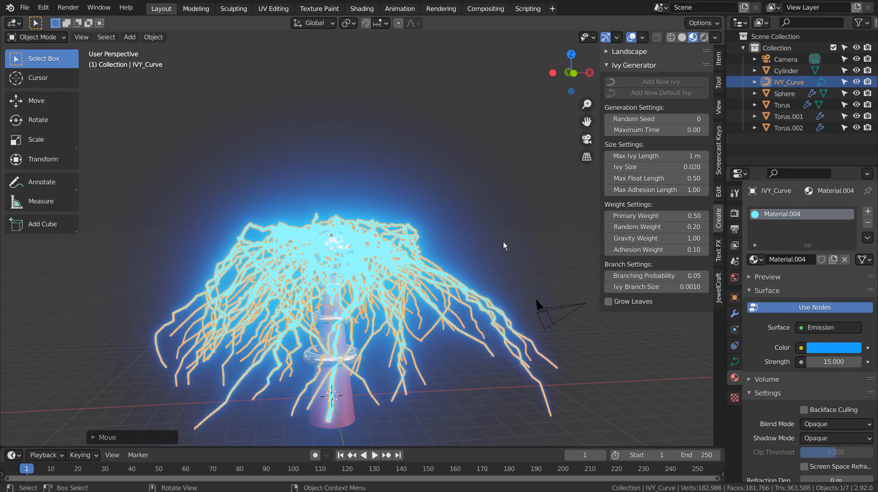
middle_click_drag(506, 240, 445, 254)
scroll(473, 278, "down", 2)
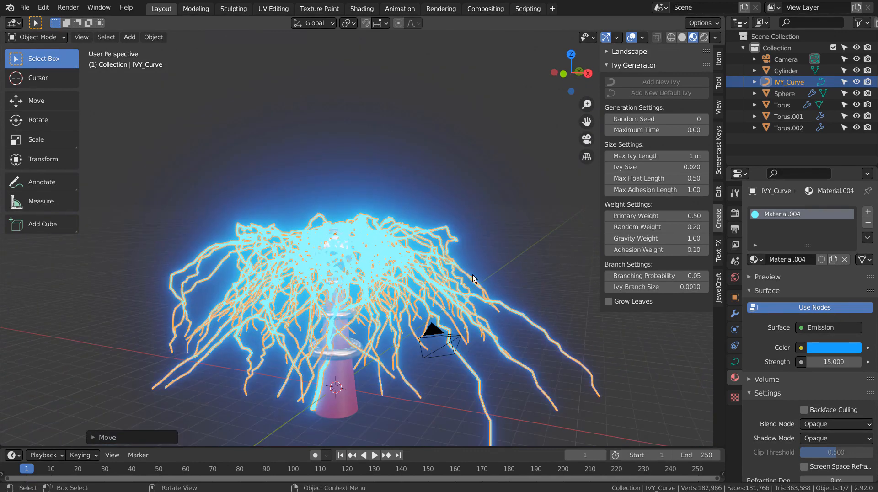
- Try emission strengths of 35 and 25 on the ivy material and restore it to 15
left_click(828, 362)
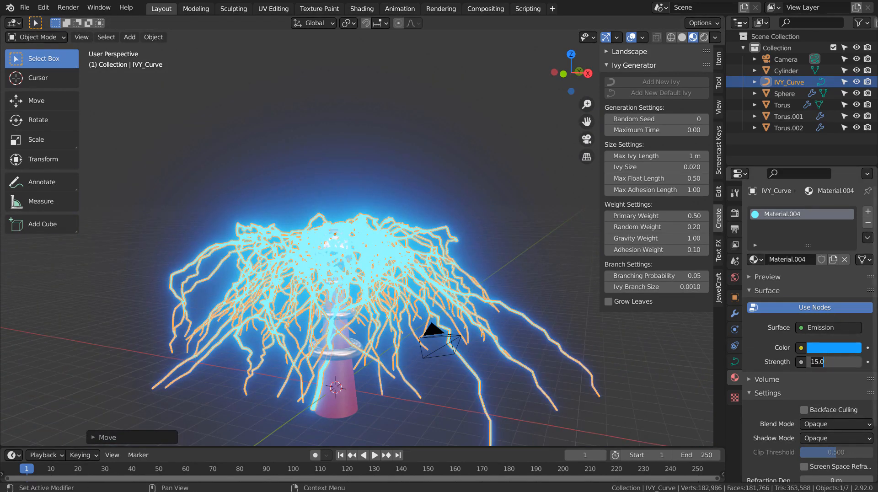
type("35")
key("Return")
left_click(444, 161)
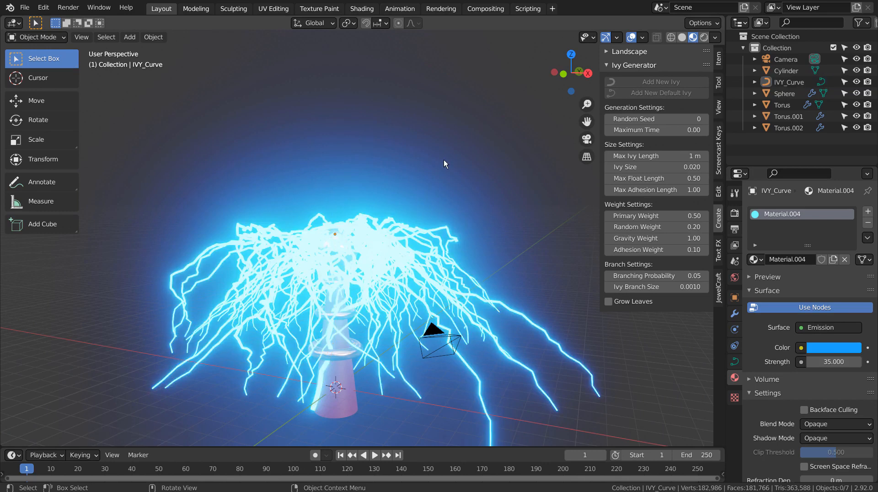
left_click(820, 362)
type("25")
key("Return")
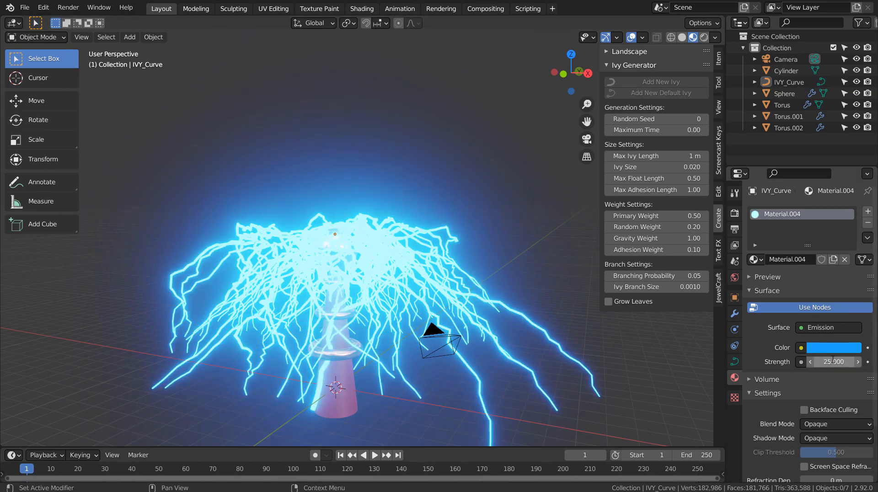
left_click(832, 362)
type("15")
key("Return")
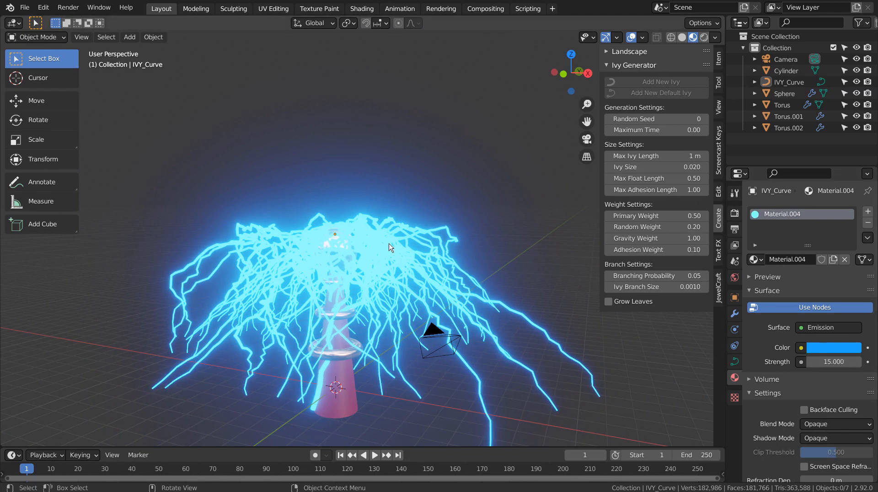
- Select the glowing ivy curve and scale it down until it fits inside the sphere on top of the column
left_click(390, 248)
key("s")
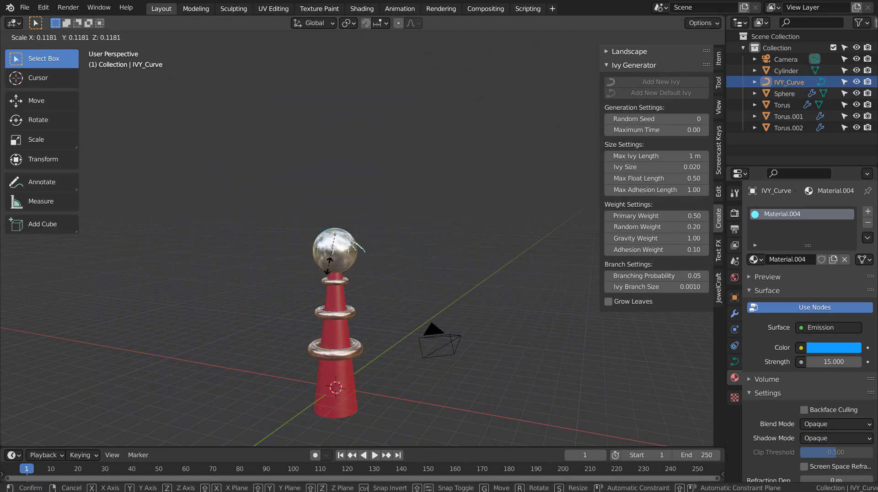
left_click(332, 256)
scroll(397, 268, "up", 2)
key("s")
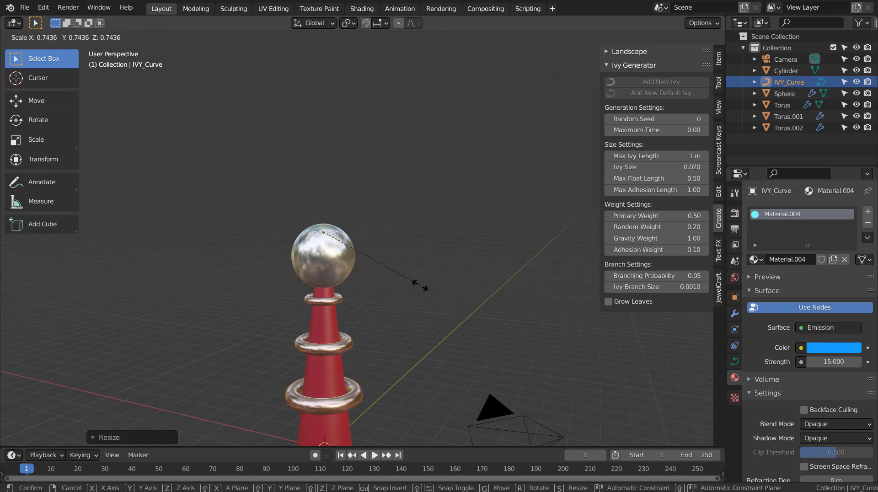
left_click(419, 286)
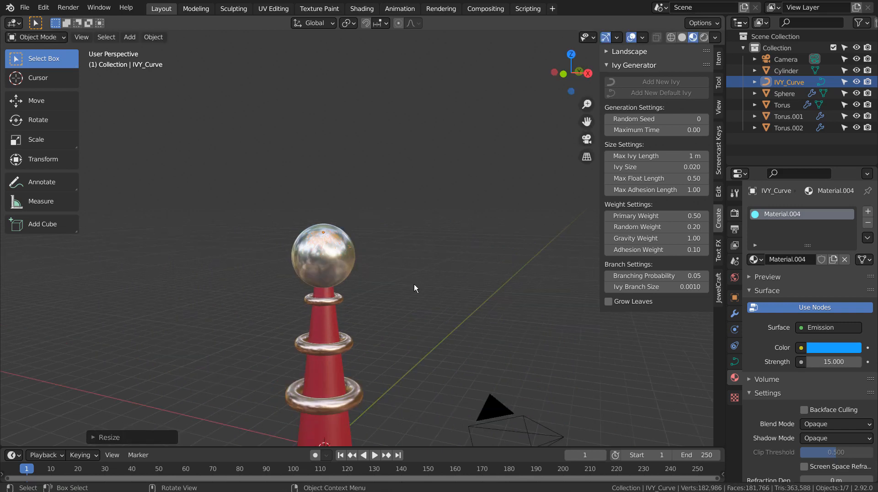
- Scale the ivy curve up about 5.4 times so its branches spread around the sphere
left_click(734, 313)
left_click(785, 212)
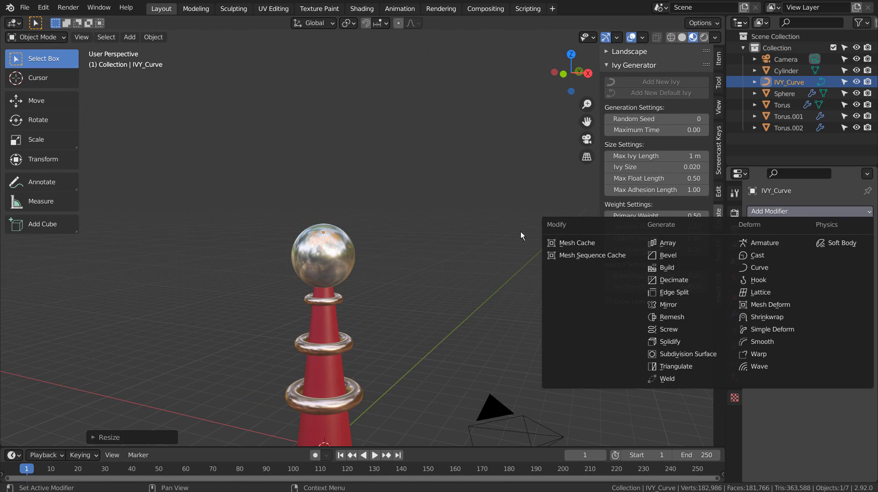
key("s")
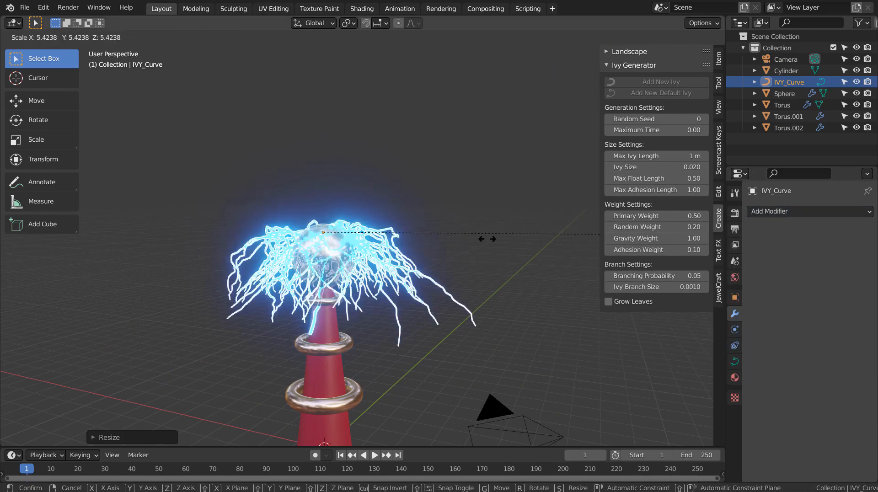
left_click(497, 249)
- Convert the ivy curve to a mesh and add a Displace modifier to it
right_click(391, 265)
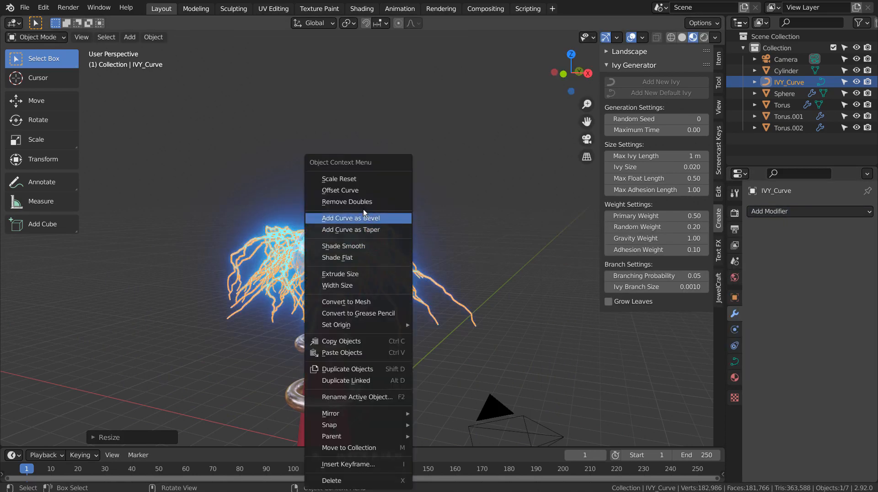
left_click(358, 302)
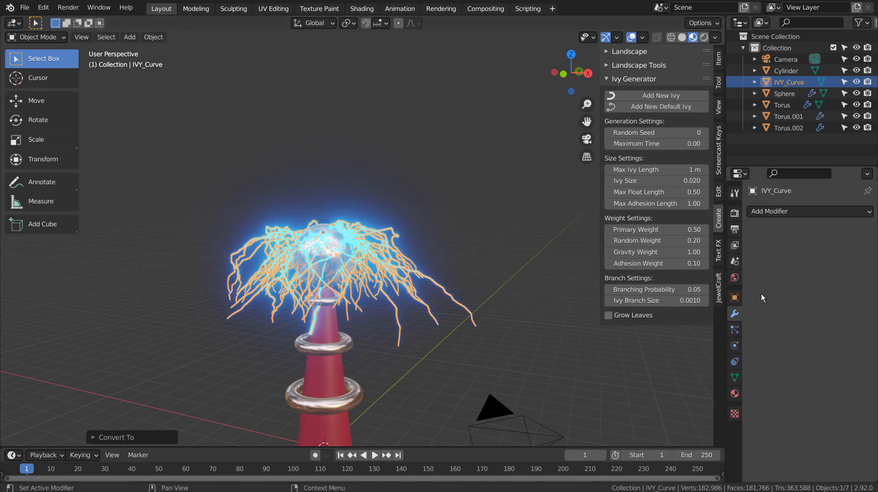
left_click(829, 214)
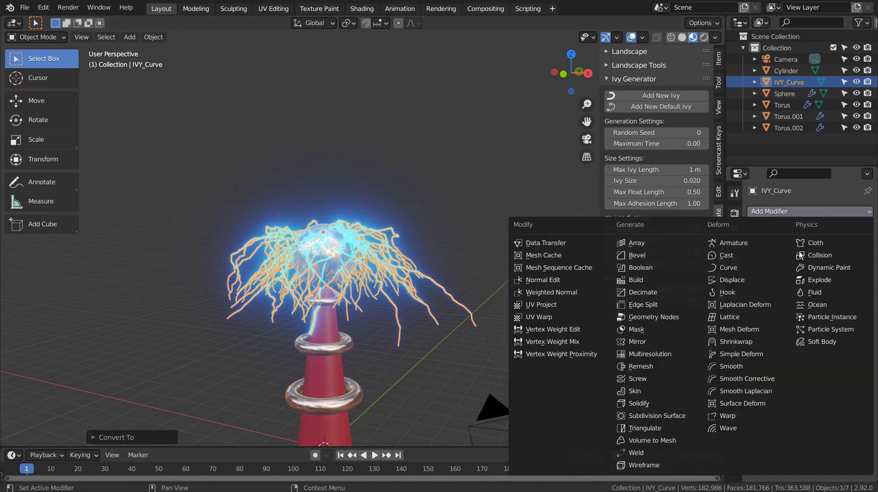
left_click(765, 279)
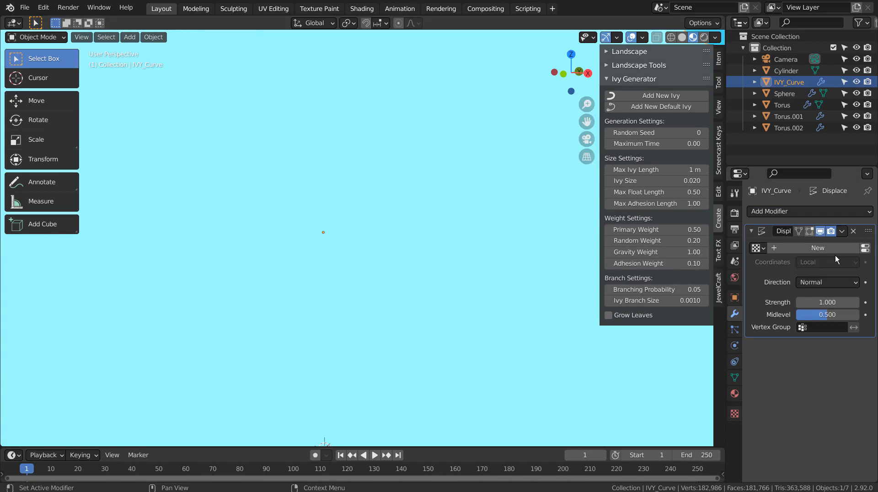
- Create a new texture for the ivy's Displace modifier and switch the viewport to solid shading
left_click(865, 249)
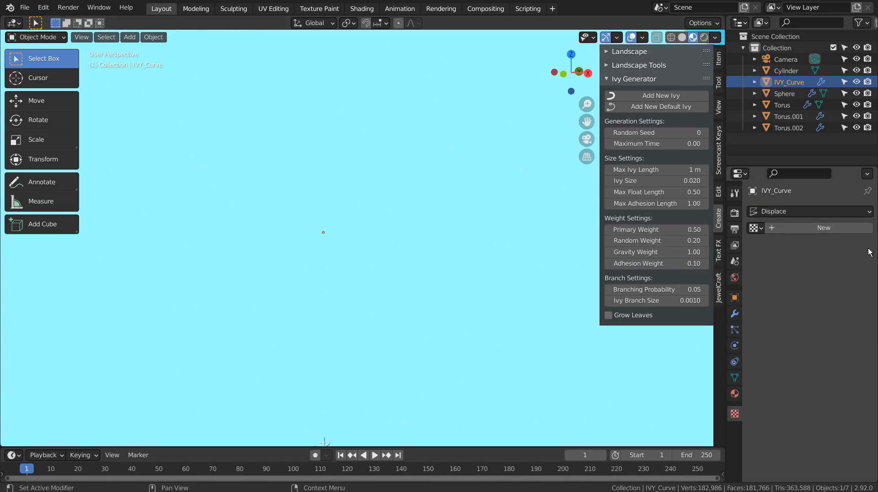
left_click(824, 228)
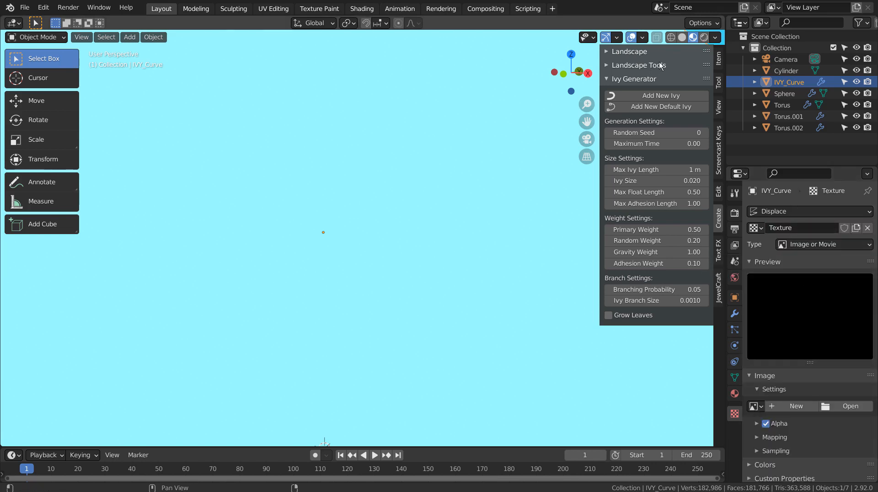
left_click(687, 53)
key("alt+z")
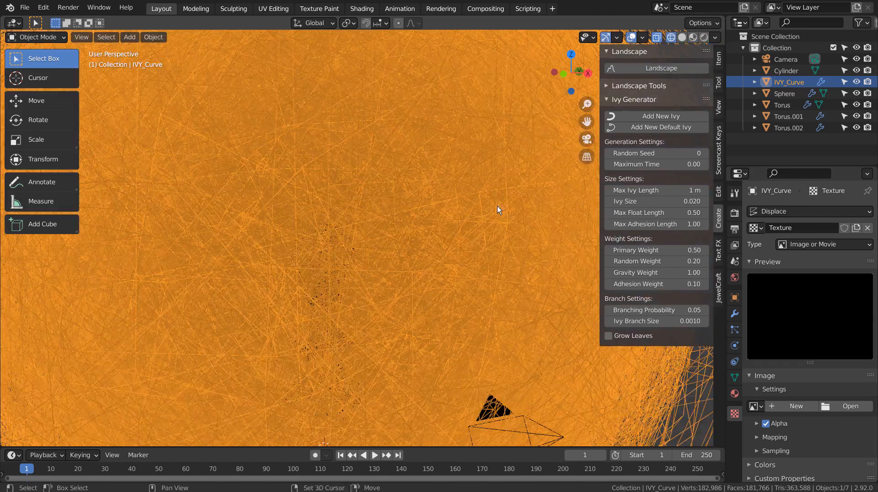
left_click(682, 37)
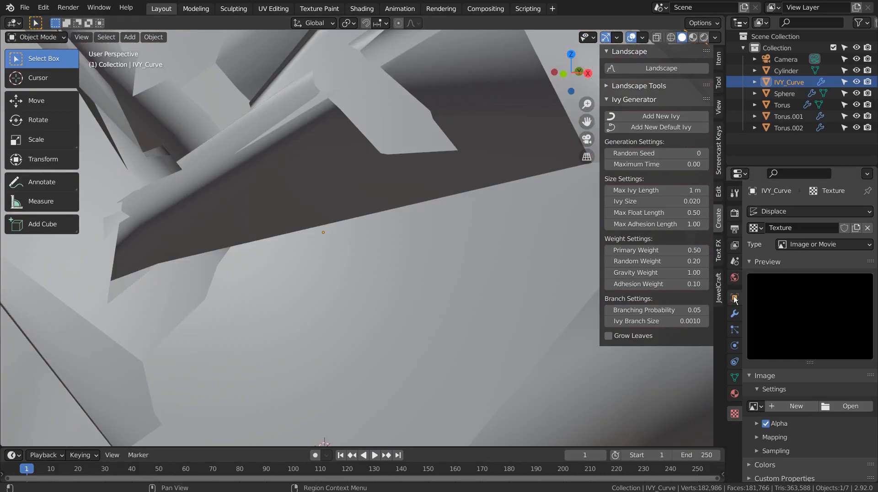
- Set the Displace modifier's direction to RGB to XYZ
left_click(734, 314)
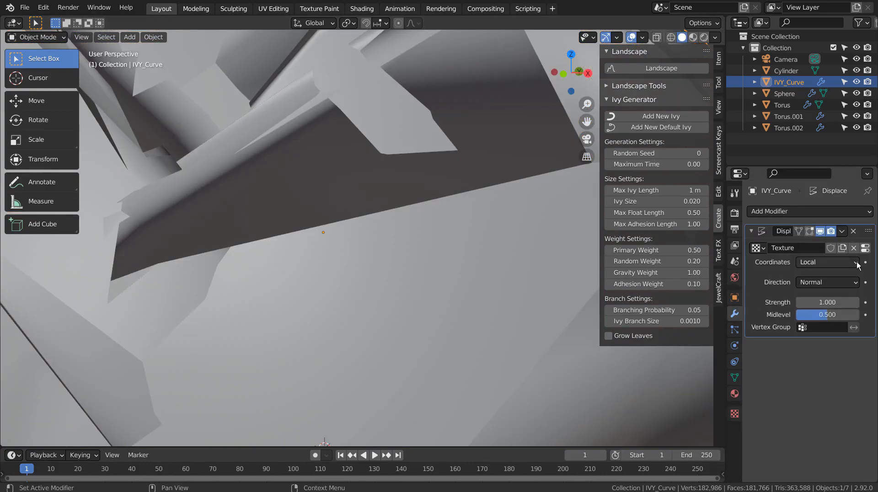
left_click(857, 263)
left_click(857, 262)
left_click(854, 282)
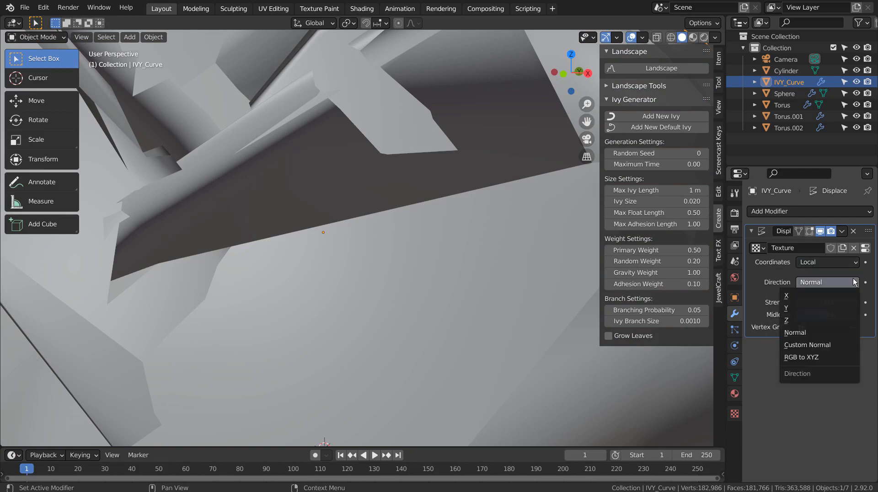
left_click(830, 356)
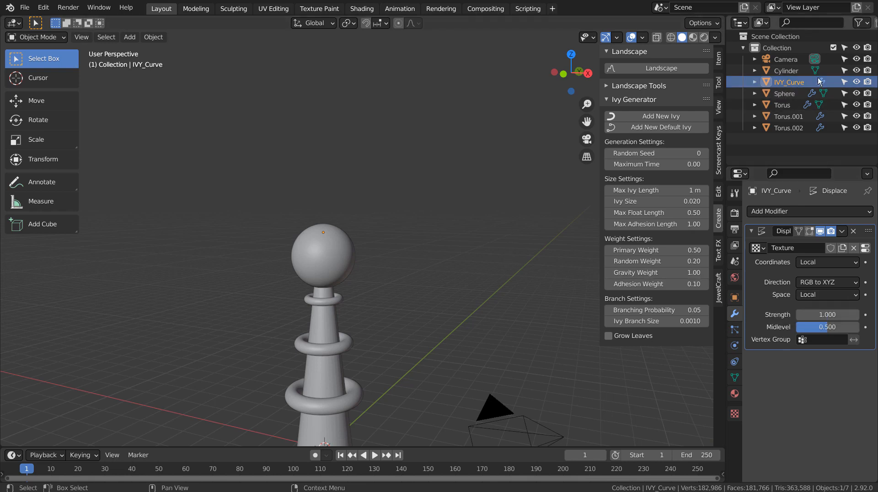
- Switch the viewport to wireframe shading and show the whole column and the displaced ivy from the front
key("shift+z")
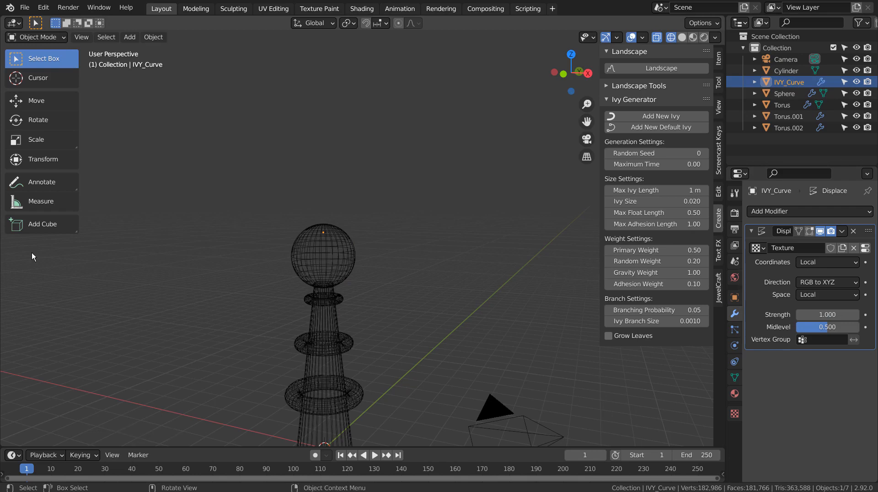
scroll(468, 301, "down", 8)
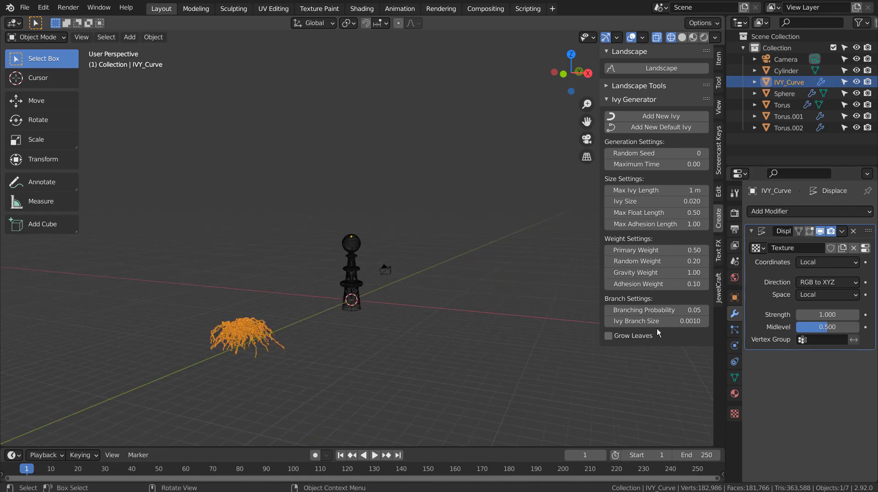
scroll(337, 336, "up", 1)
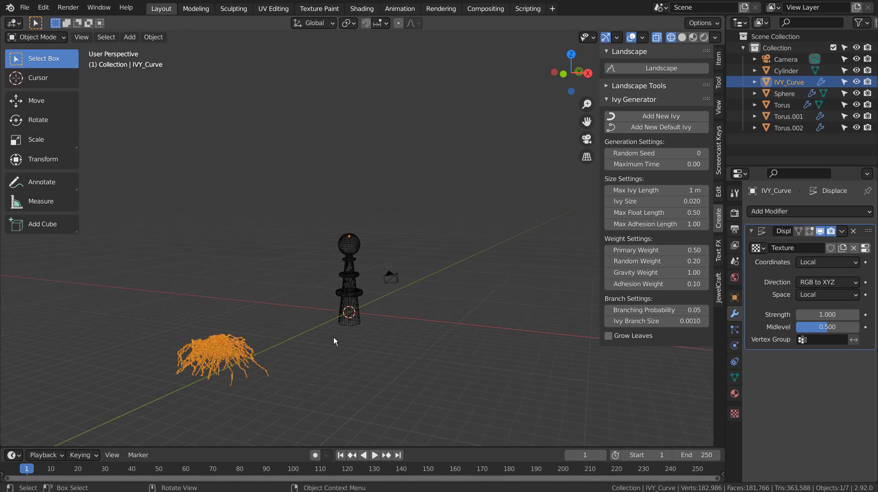
key("KP_1")
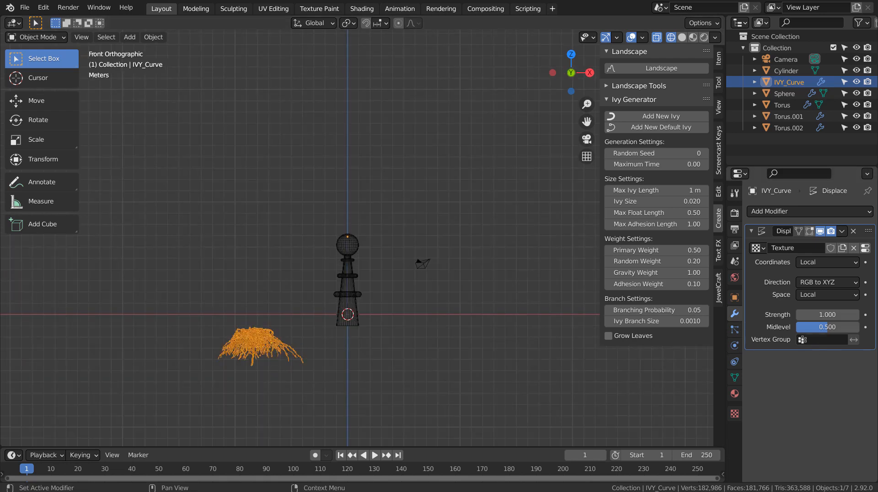
mouse_move(818, 315)
left_mouse_down()
mouse_move(836, 314)
mouse_move(827, 315)
left_mouse_up()
left_click(835, 295)
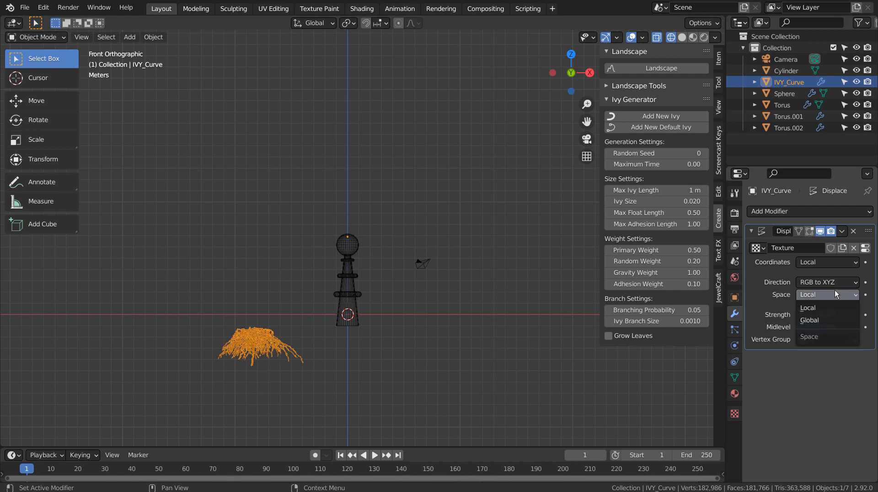
left_click(835, 290)
left_click(829, 262)
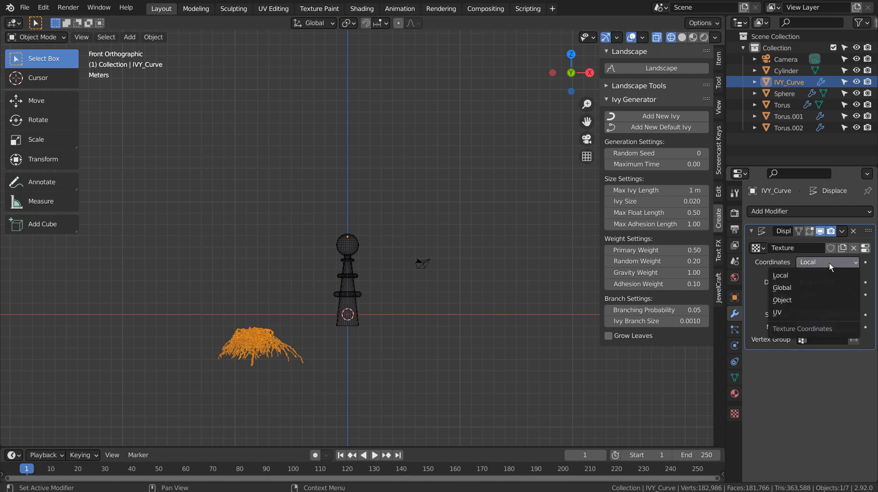
left_click(829, 263)
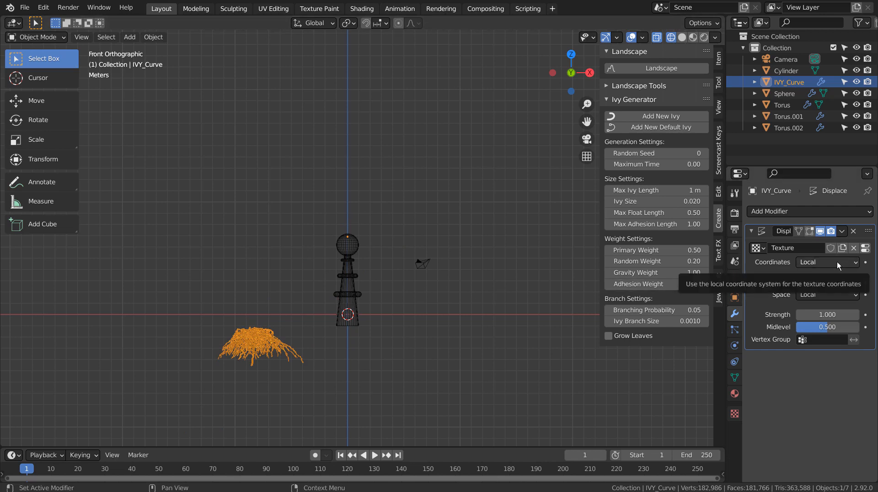
- Move the displaced ivy onto the sphere at the column's top and set its origin to its geometry
key("g")
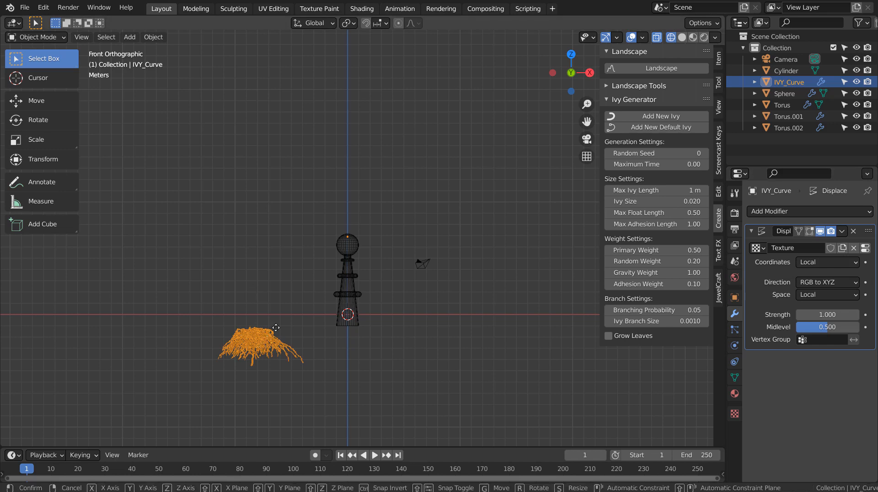
left_click(358, 245)
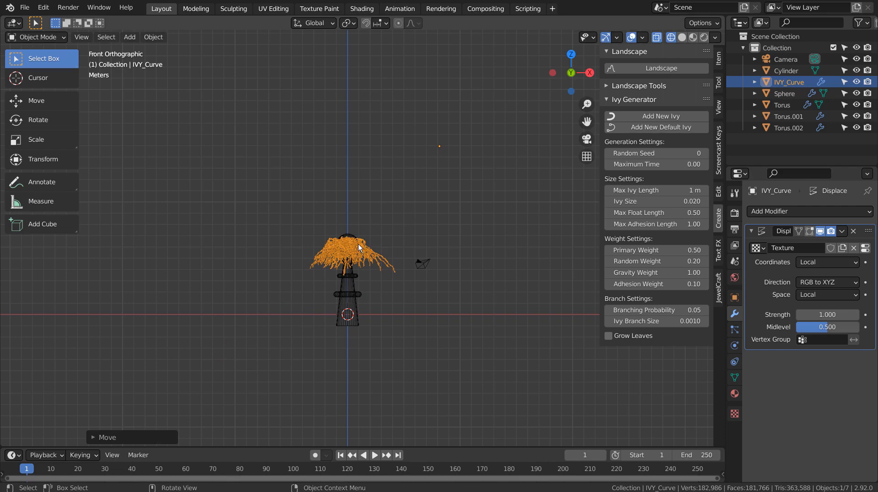
left_click(153, 37)
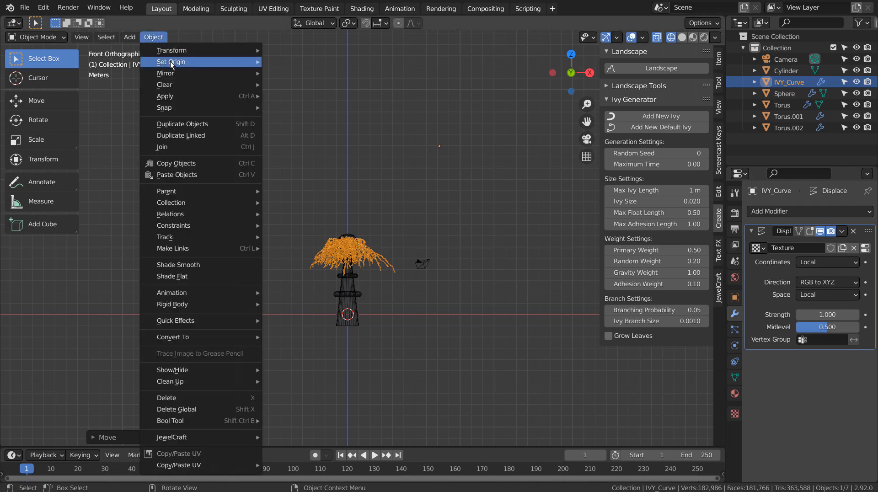
mouse_move(170, 61)
left_click(341, 77)
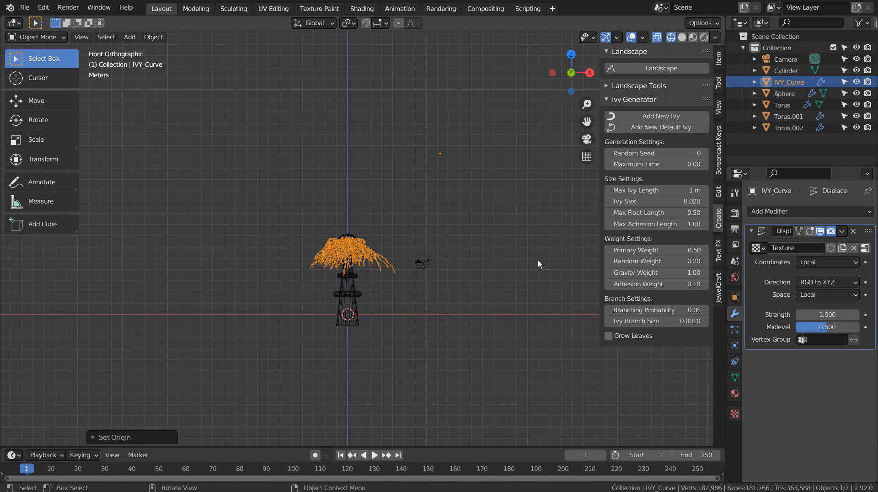
- Change the type of the Displace modifier's texture to Clouds
left_click(866, 248)
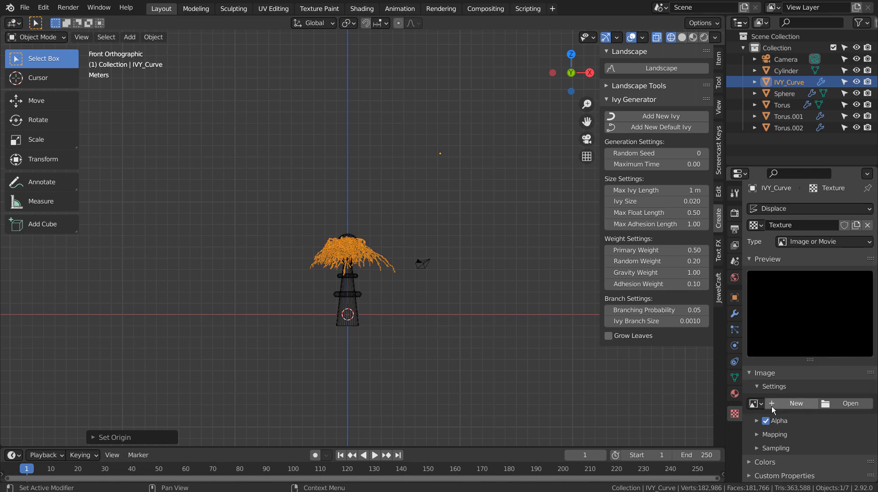
left_click(783, 403)
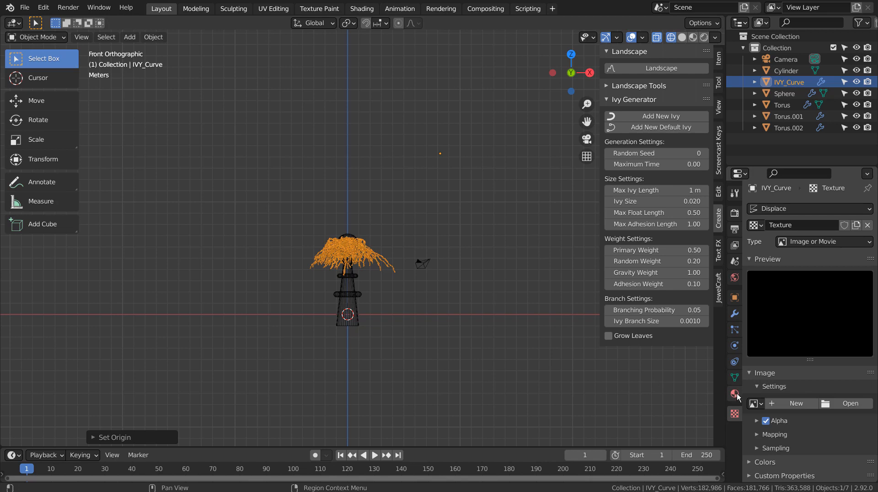
left_click(759, 375)
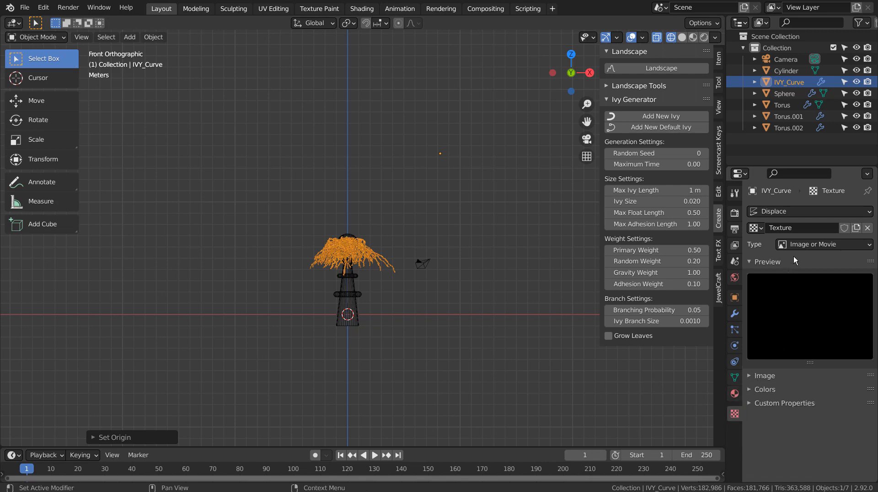
left_click(802, 243)
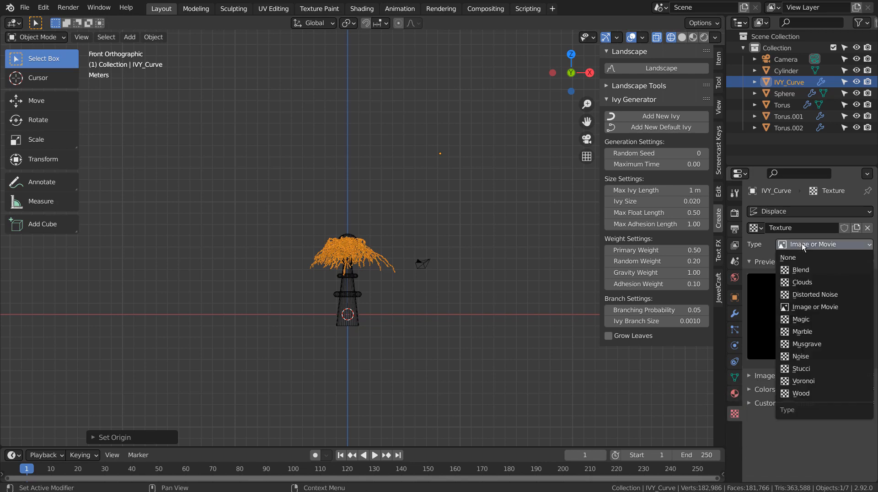
left_click(808, 282)
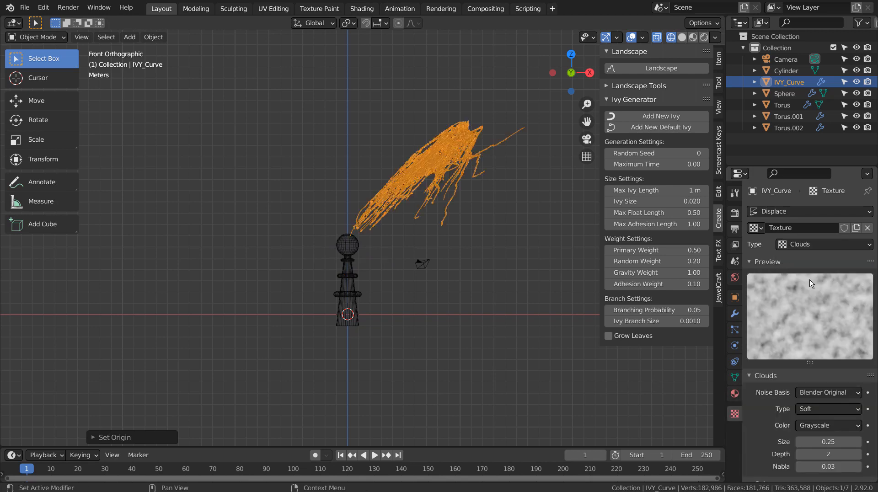
- Examine the Clouds texture's noise basis, type and color options
left_click(836, 392)
left_click(835, 391)
left_click(823, 423)
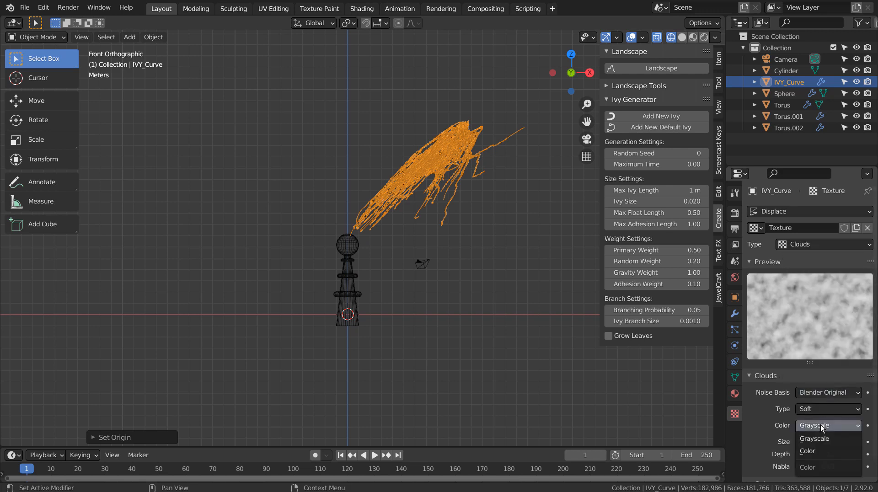
left_click(819, 412)
left_click(819, 412)
left_click(819, 412)
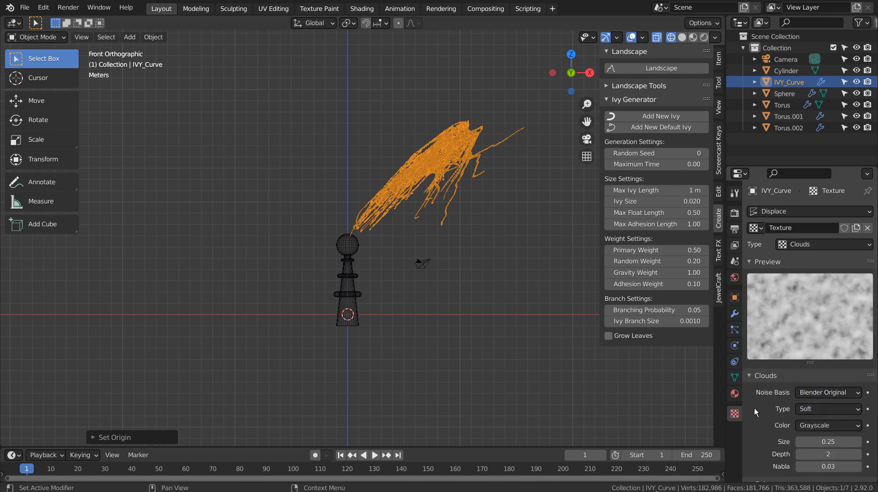
scroll(759, 407, "down", 1)
scroll(769, 418, "up", 1)
scroll(855, 356, "down", 1)
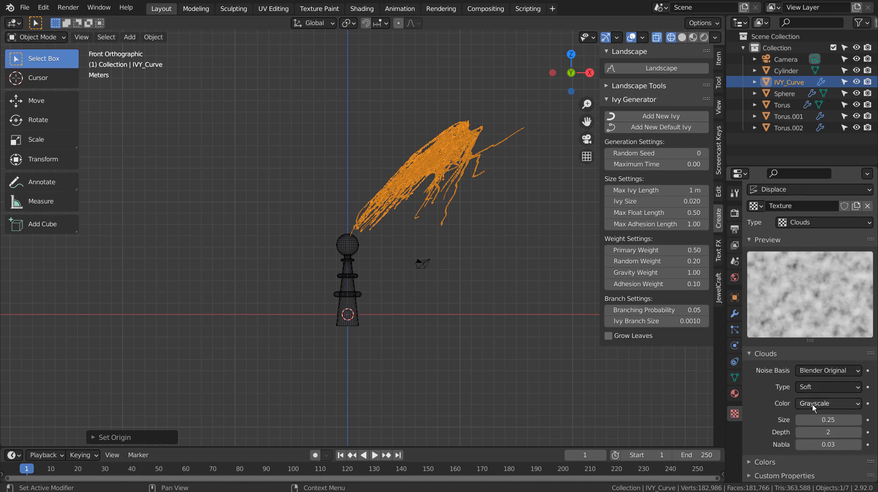
- Set the Clouds texture's color option to Color and its size to 0.50
left_click(838, 402)
left_click(825, 424)
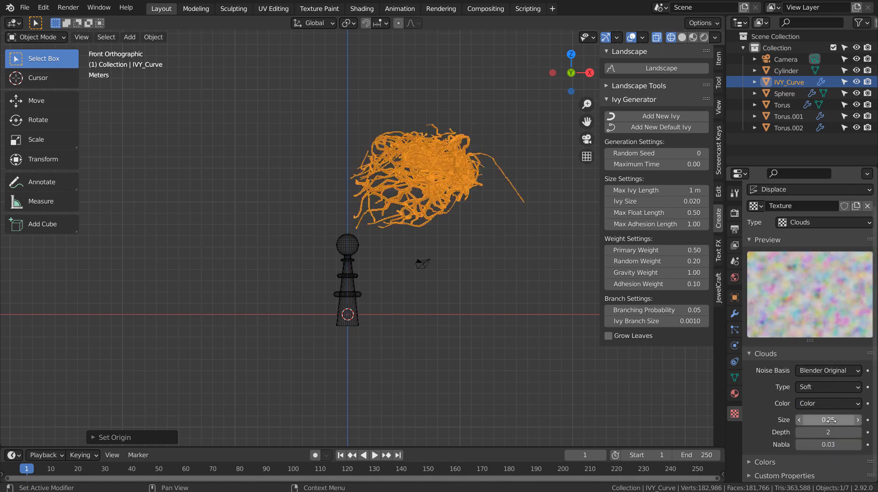
left_click_drag(833, 420, 867, 419)
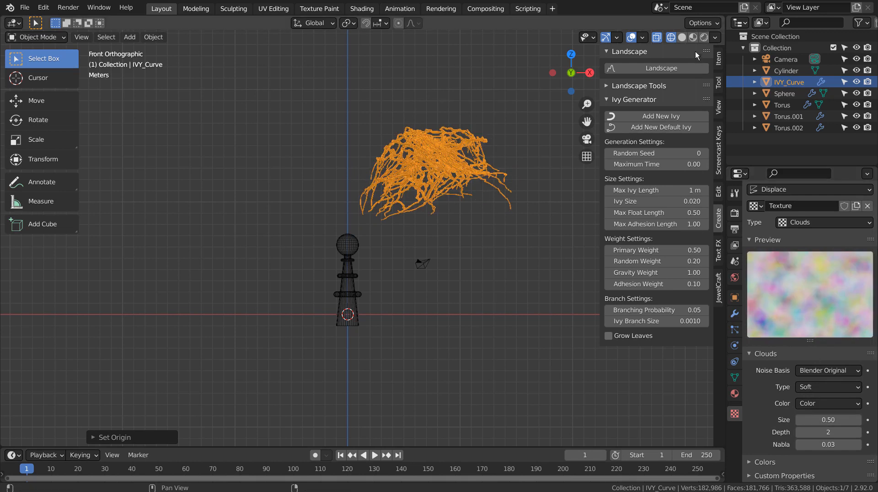
- Switch the viewport to material preview shading and move the displaced ivy onto the sphere at the column's top
left_click(693, 37)
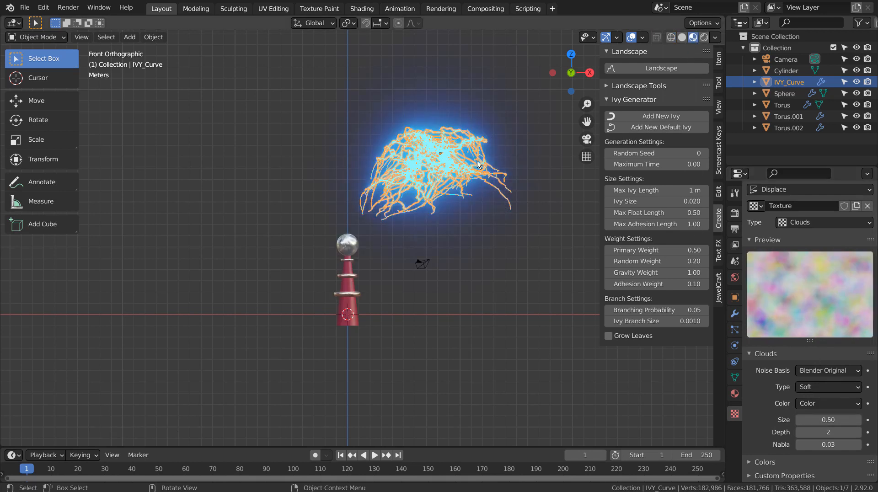
key("g")
left_click(380, 253)
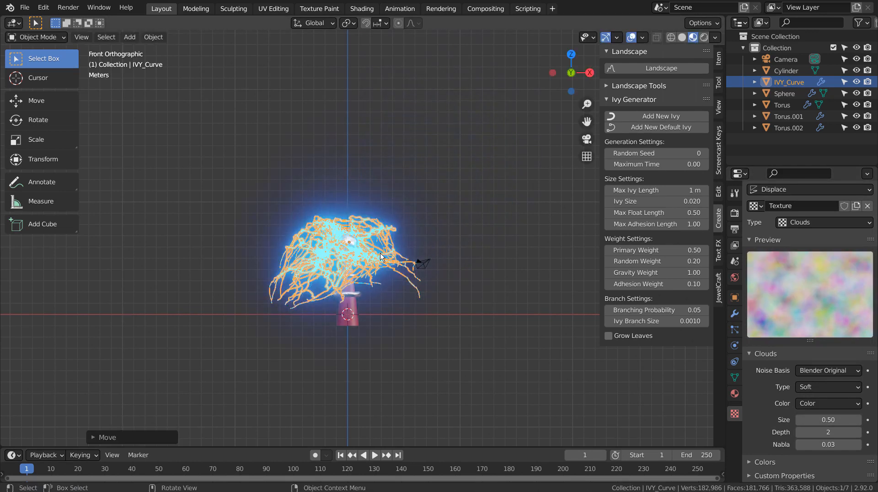
- Scale the glowing ivy down to about 0.42 and resize it again to fit around the sphere
key("s")
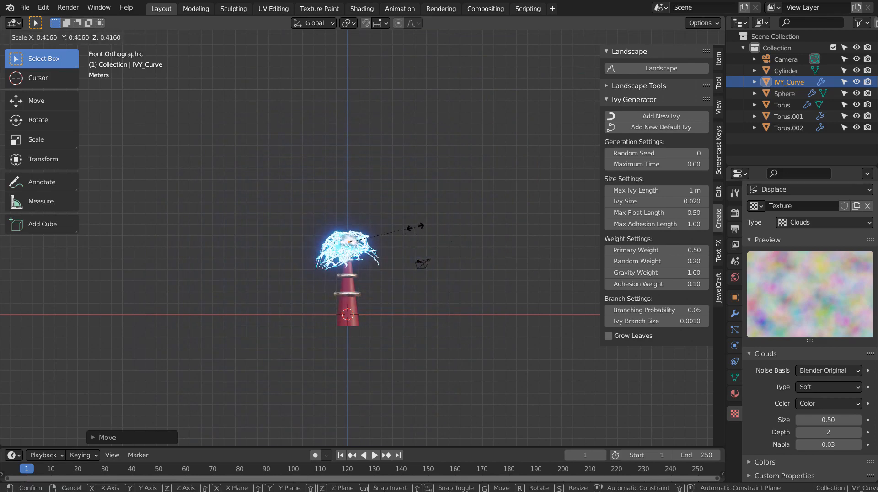
left_click(414, 229)
middle_click_drag(492, 267, 448, 275)
scroll(448, 274, "up", 4)
key("s")
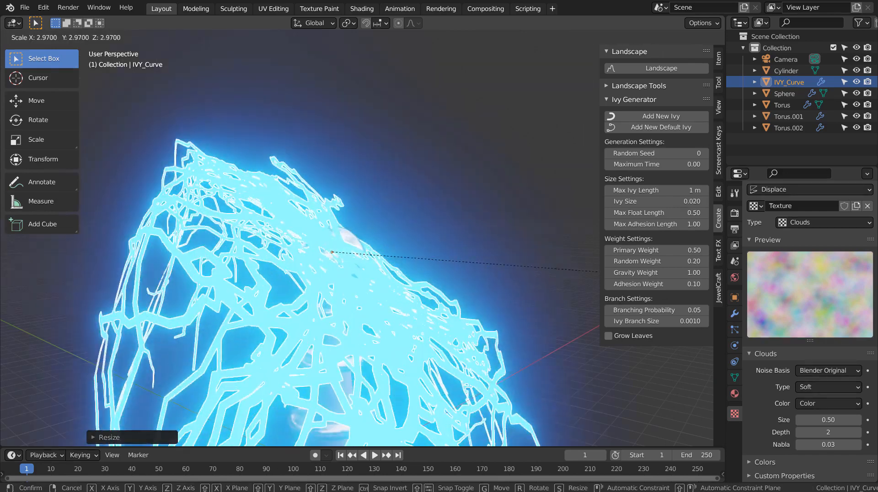
left_click(531, 281)
middle_click_drag(524, 287, 451, 290)
- Set the Clouds texture's type to Hard and its size to about 1.08
mouse_move(828, 420)
left_mouse_down()
mouse_move(860, 419)
mouse_move(842, 420)
left_mouse_up()
left_click(816, 391)
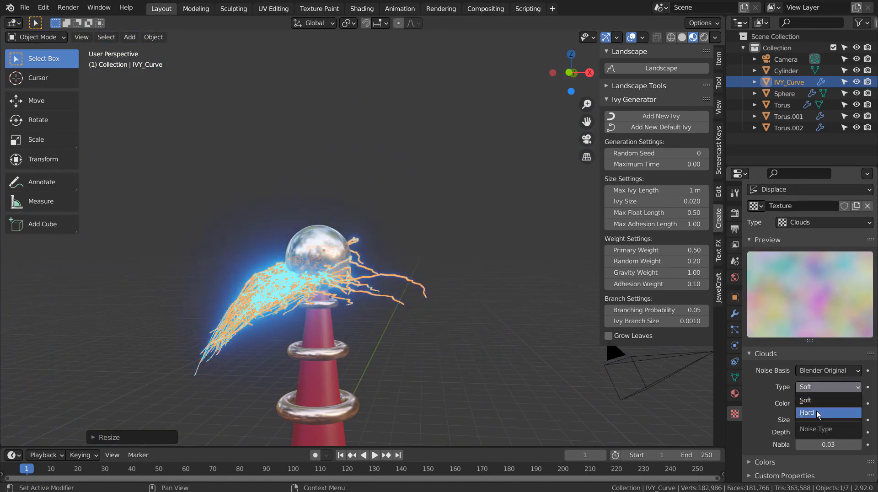
left_click(816, 411)
left_click_drag(823, 419, 840, 419)
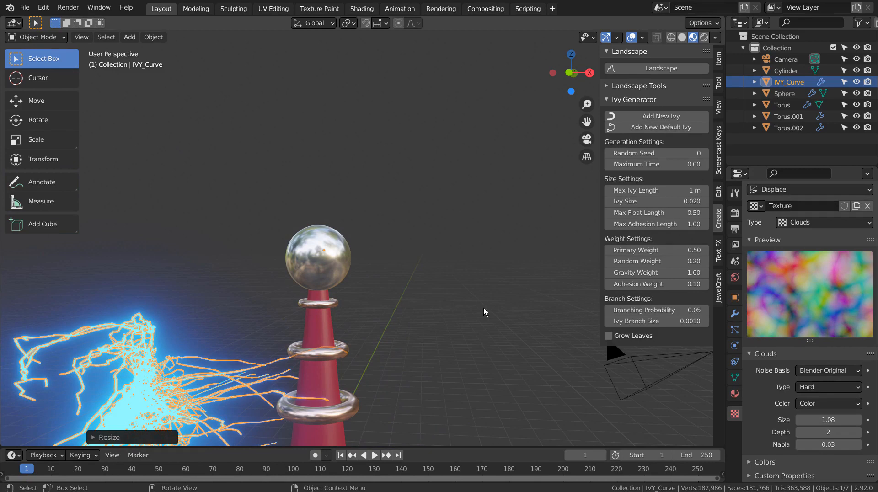
- Move the displaced ivy back onto the sphere, aligning it from the front and from above
left_click(457, 302)
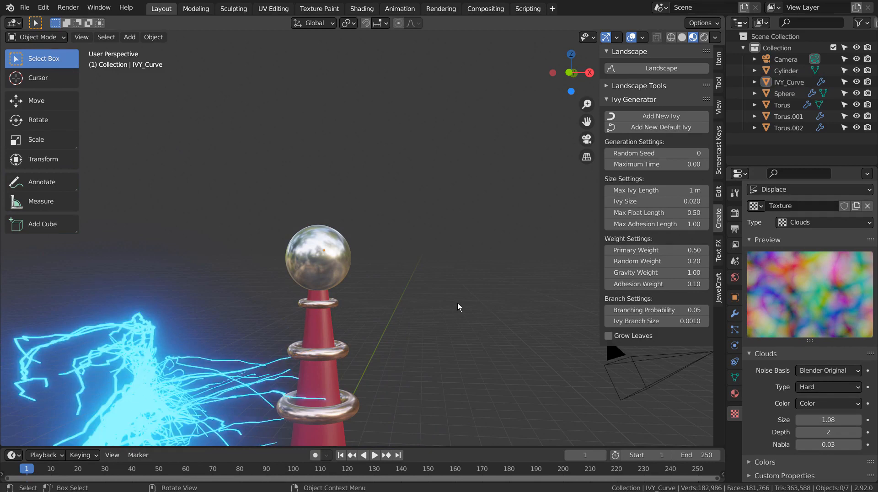
left_click(224, 351)
key("g")
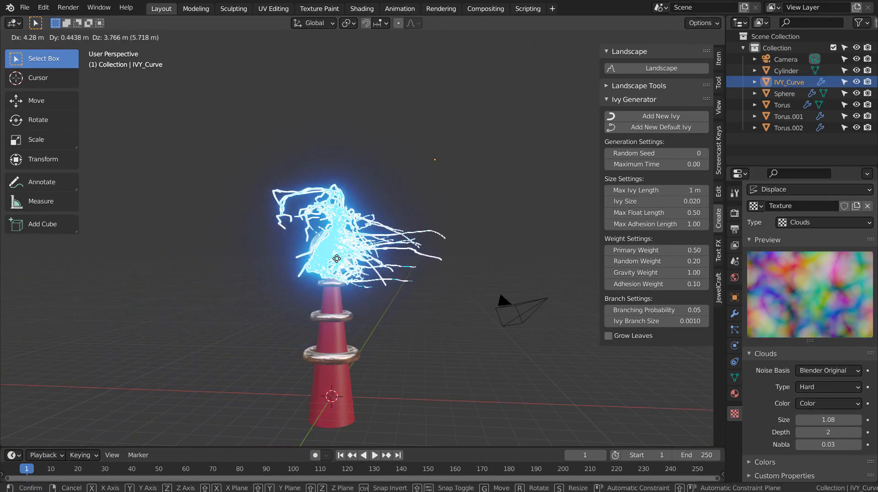
left_click(339, 261)
key("KP_1")
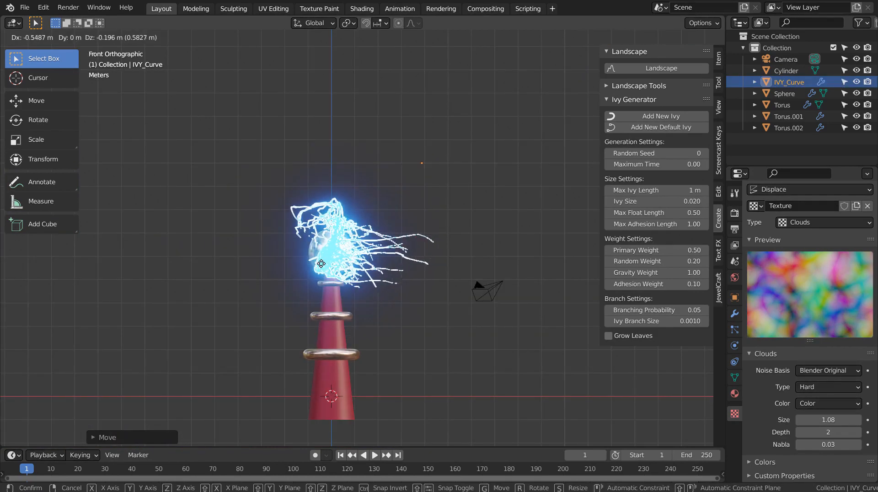
middle_click_drag(338, 260, 400, 324)
key("KP_7")
key("g")
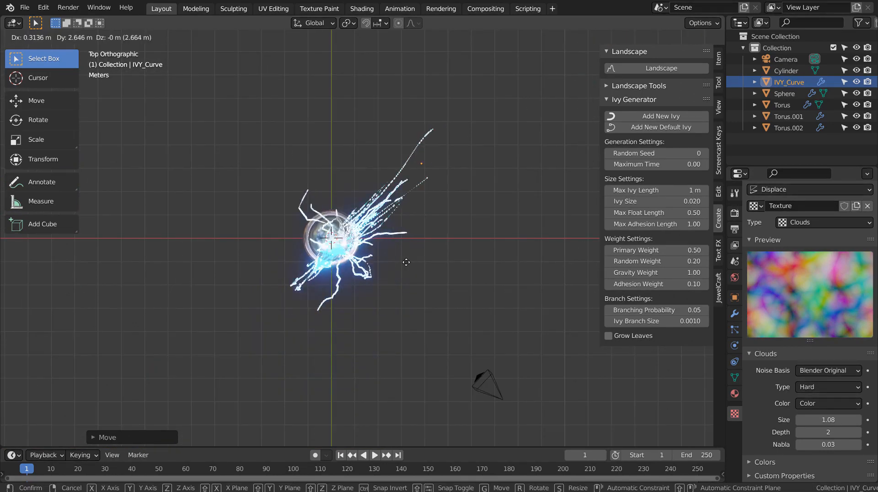
left_click(416, 216)
- Set the Clouds texture's size to 1.05 and its depth to 4
mouse_move(818, 417)
left_mouse_down()
mouse_move(875, 417)
mouse_move(826, 417)
left_mouse_up()
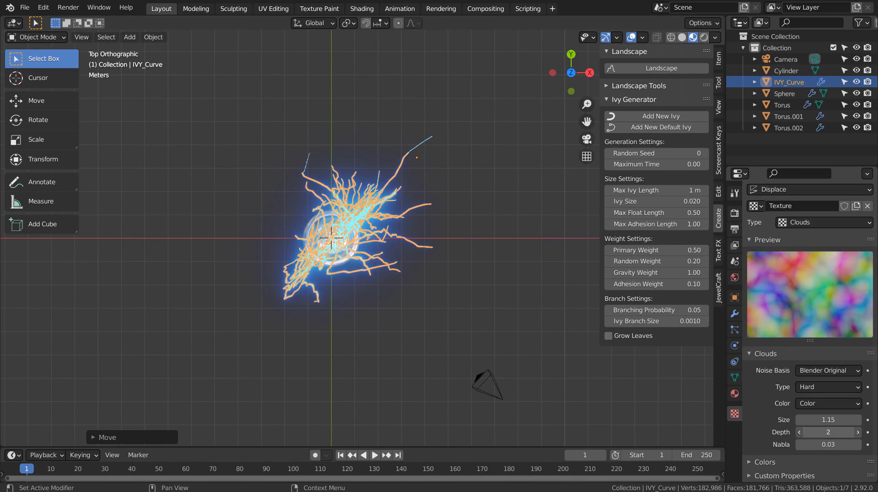
left_click_drag(828, 432, 800, 420)
middle_click_drag(497, 350, 441, 193)
middle_click_drag(503, 331, 460, 224)
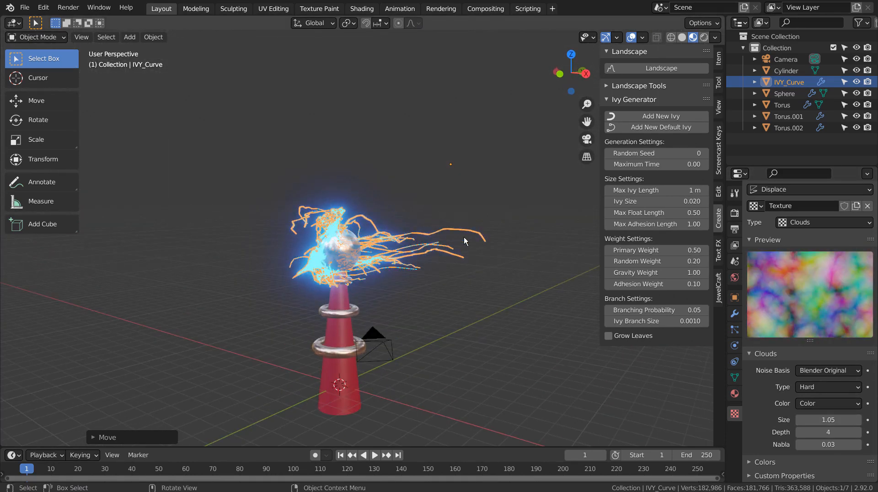
left_click_drag(828, 420, 824, 421)
left_click(501, 376)
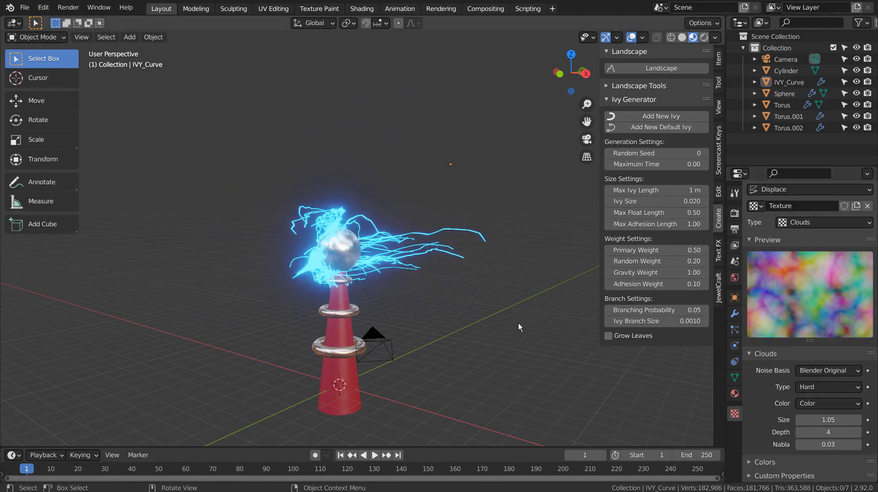
- Shift the ivy in the top view so its dense core sits over the sphere
scroll(471, 316, "up", 2)
left_click(388, 254)
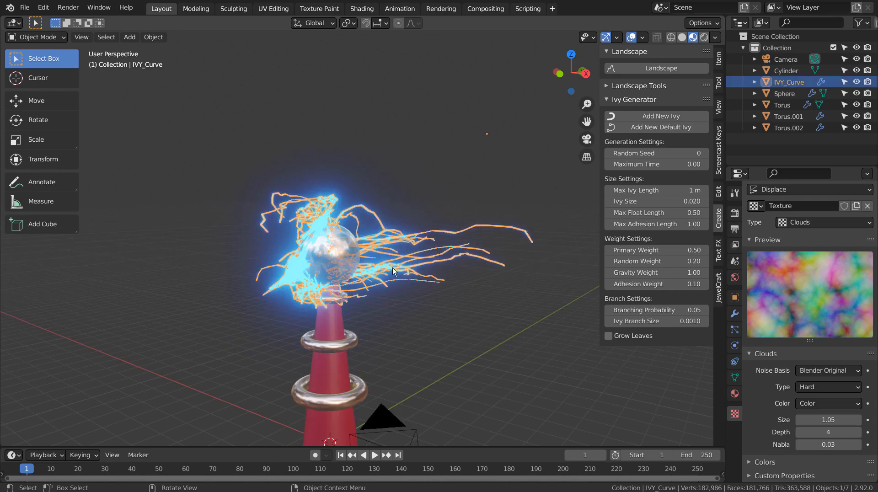
key("KP_7")
key("g")
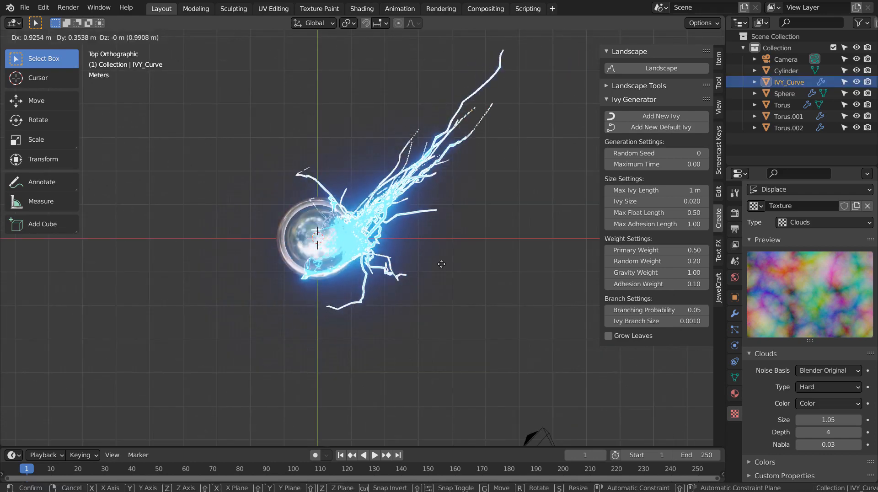
left_click(424, 264)
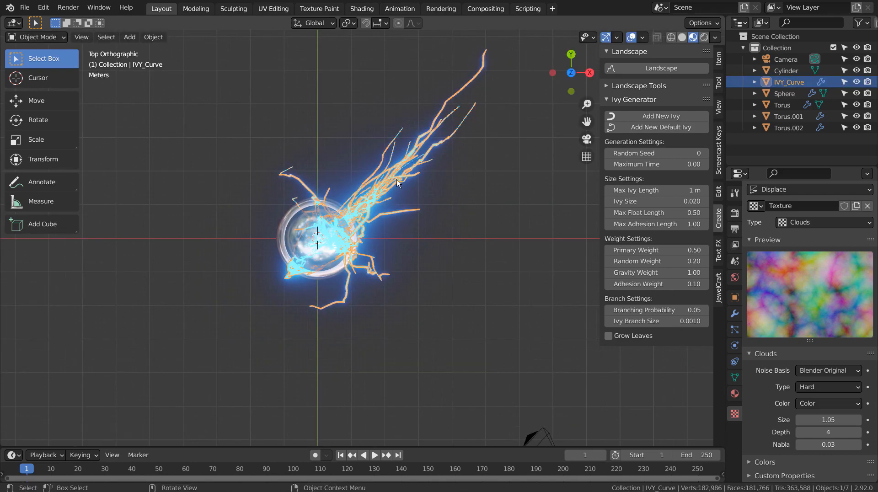
- Try other Nabla values for the Clouds texture and examine its color adjustment settings
left_click_drag(825, 444, 814, 444)
left_click(750, 462)
scroll(750, 462, "down", 6)
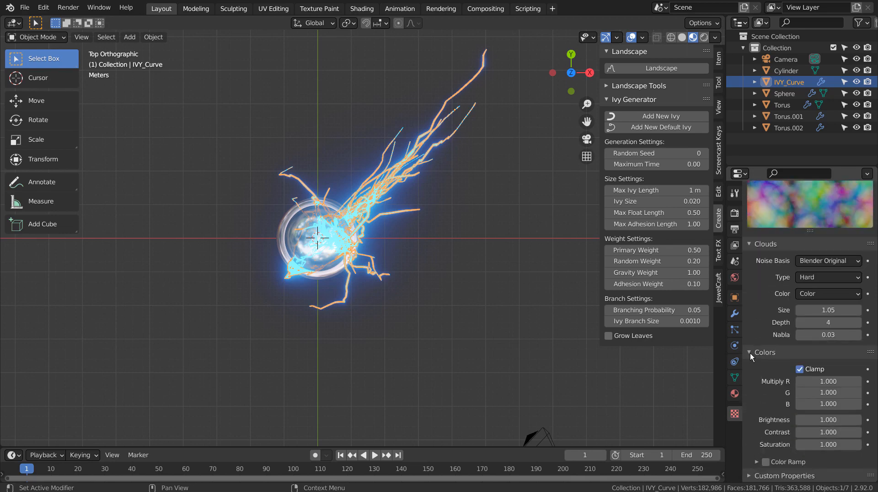
left_click(750, 353)
- Try other strength values for the ivy's Displace modifier and inspect the ivy from the side
left_click(737, 314)
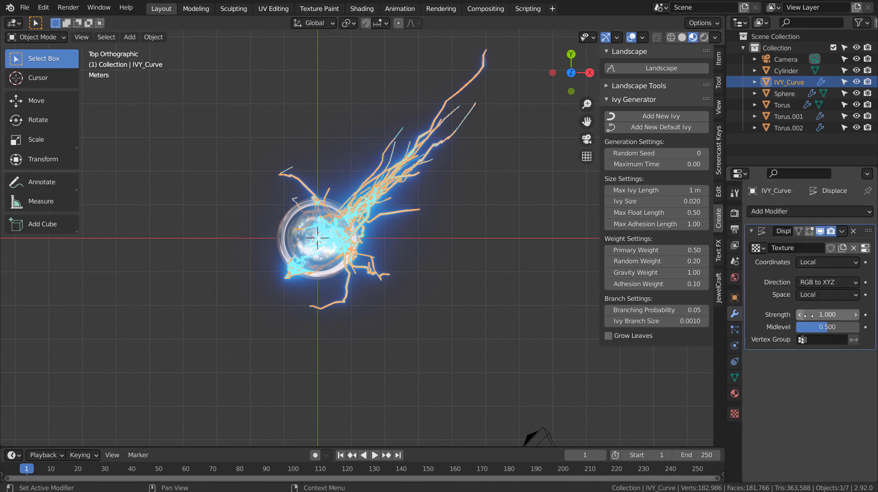
mouse_move(808, 316)
left_mouse_down()
mouse_move(846, 315)
mouse_move(791, 316)
mouse_move(818, 315)
left_mouse_up()
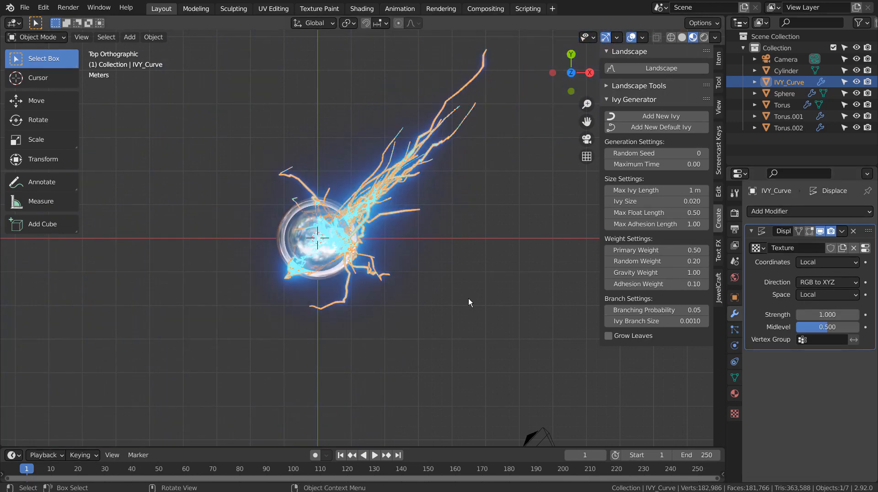
middle_click_drag(495, 360, 457, 254)
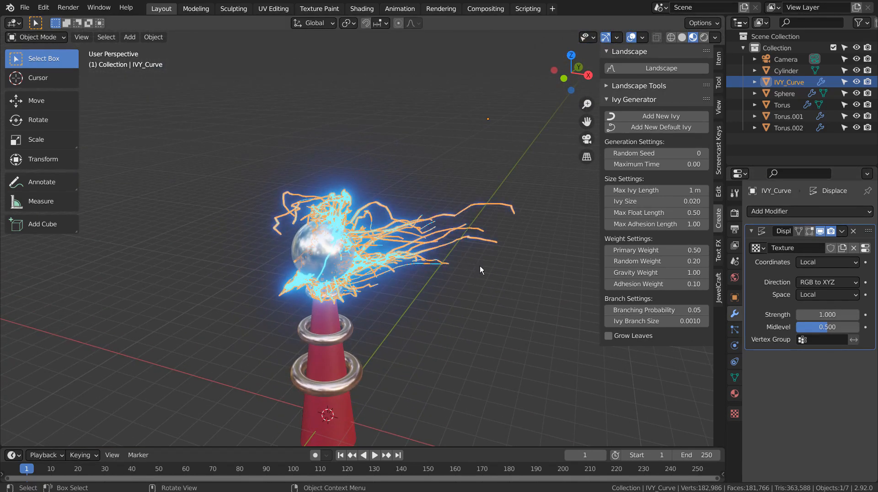
- Try Global and Object texture coordinates for the Displace modifier, and return them to Local
left_click(829, 263)
left_click(824, 285)
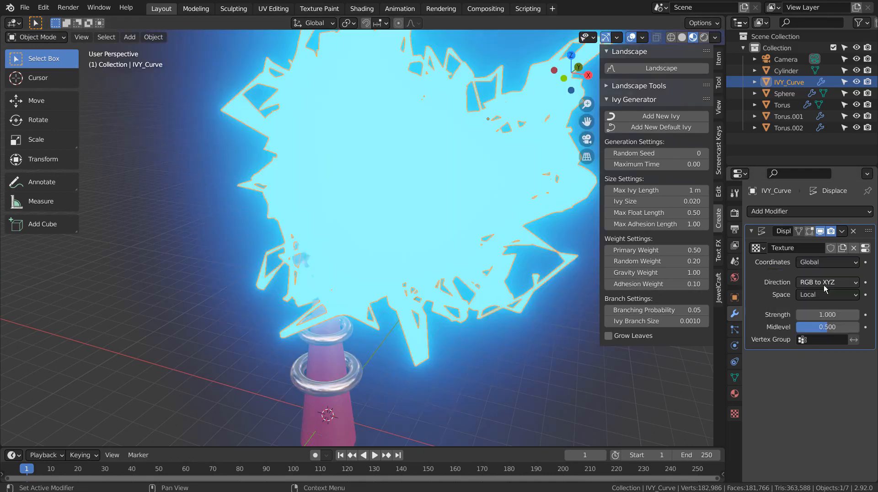
left_click(827, 265)
left_click(819, 298)
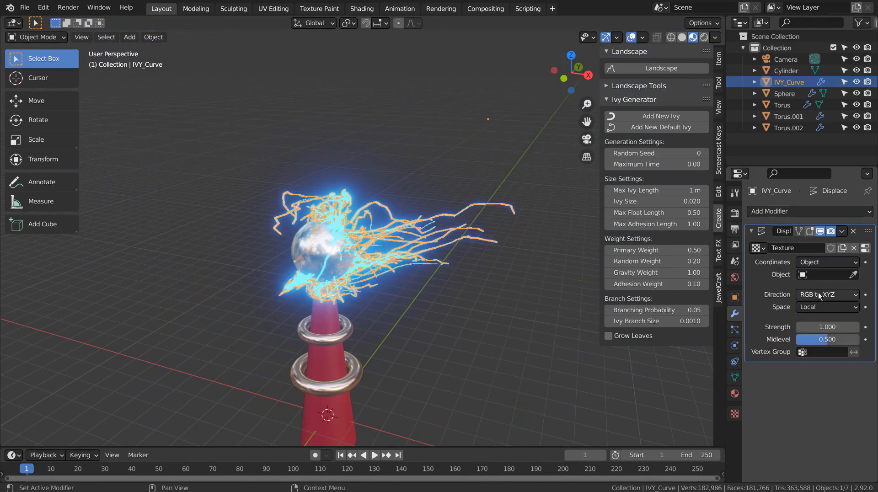
left_click(826, 265)
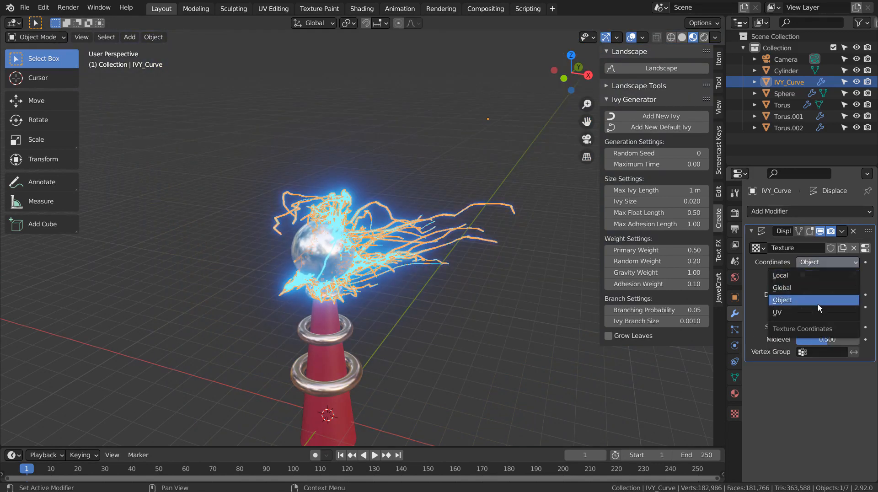
left_click(813, 274)
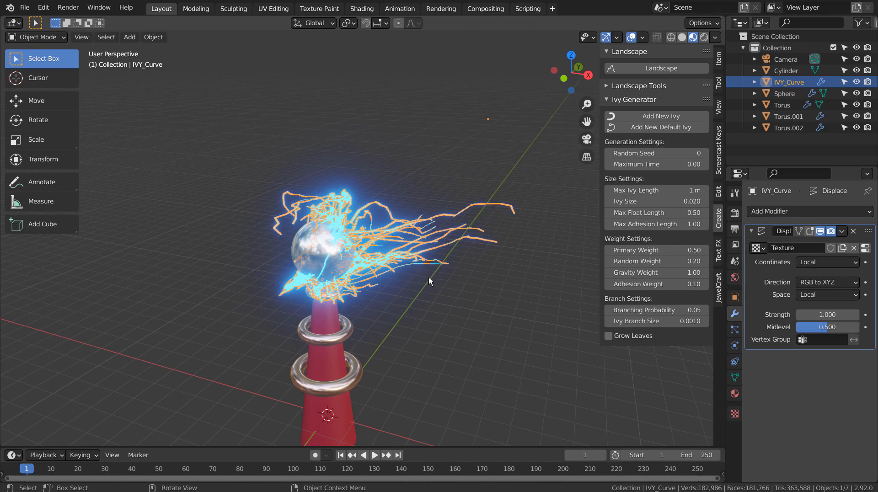
- Select the sphere and snap the 3D cursor to its center
left_click(298, 240)
left_click(153, 37)
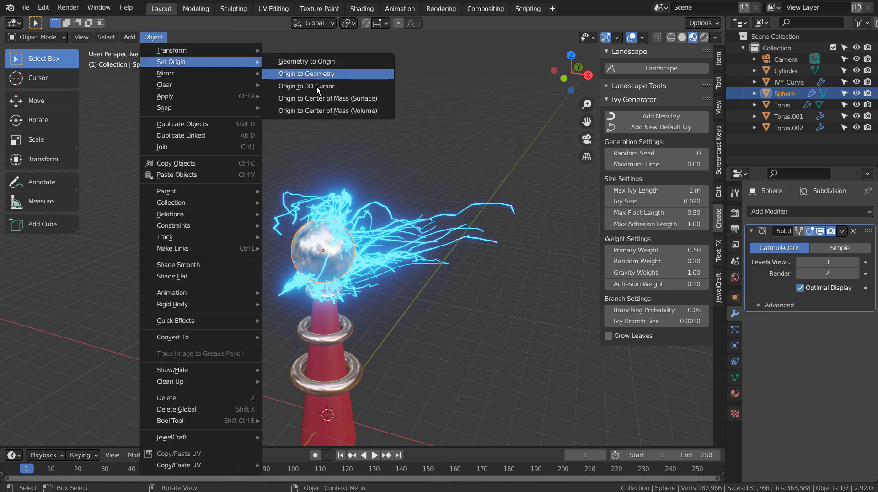
key("shift+s")
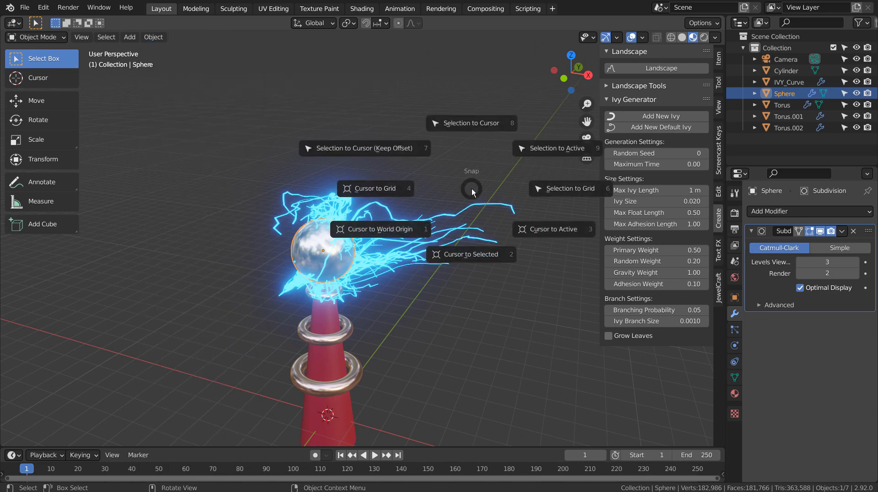
left_click(474, 254)
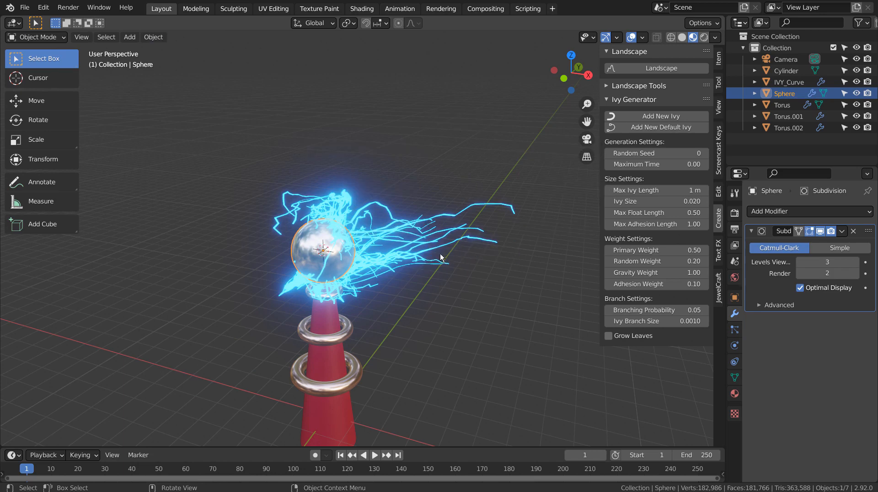
- Set the ivy's origin to the 3D cursor at the sphere's center and inspect it from another side
left_click(387, 236)
left_click(159, 40)
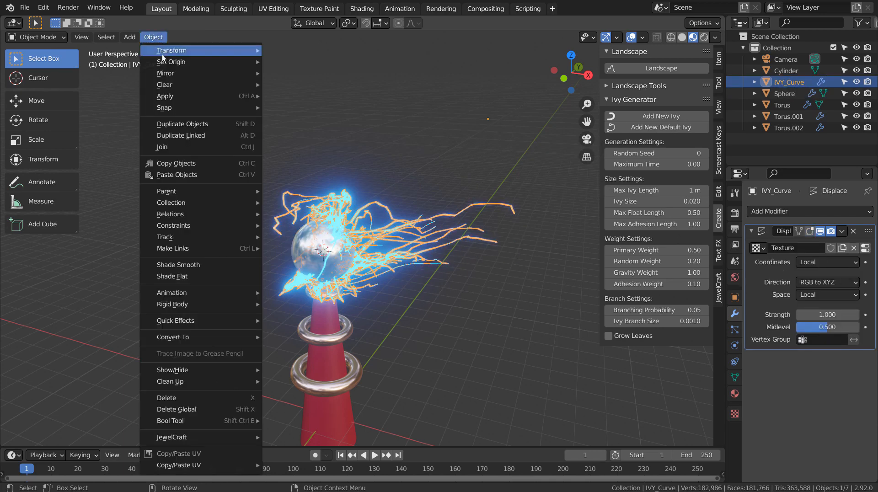
mouse_move(196, 59)
left_click(309, 84)
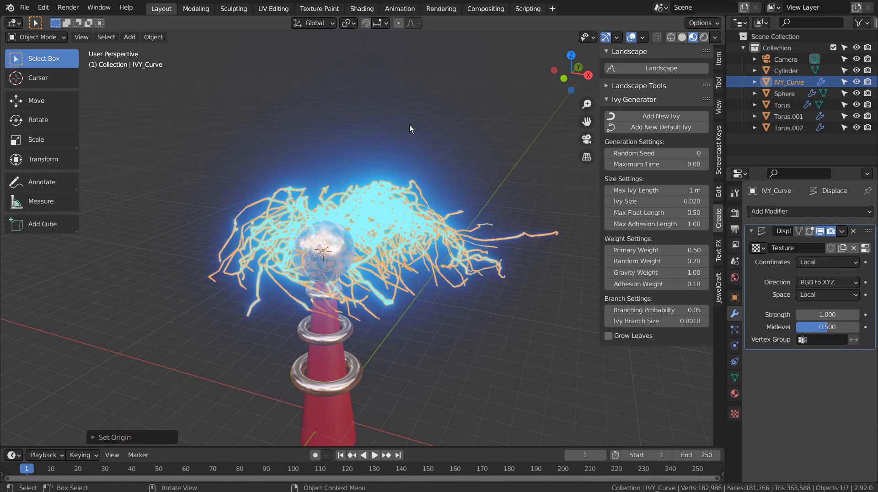
middle_click_drag(527, 275, 386, 306)
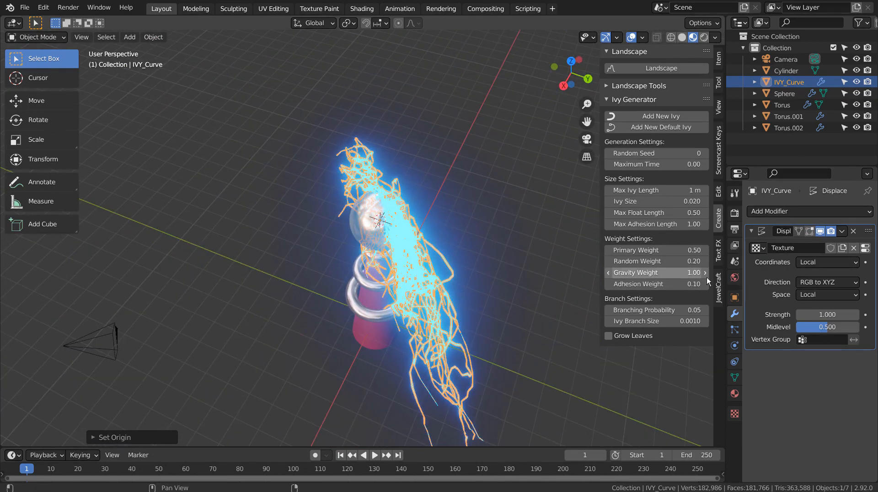
- Try Voronoi Crackle as the noise basis of the ivy's Clouds texture, and settle on Original Perlin
left_click(734, 413)
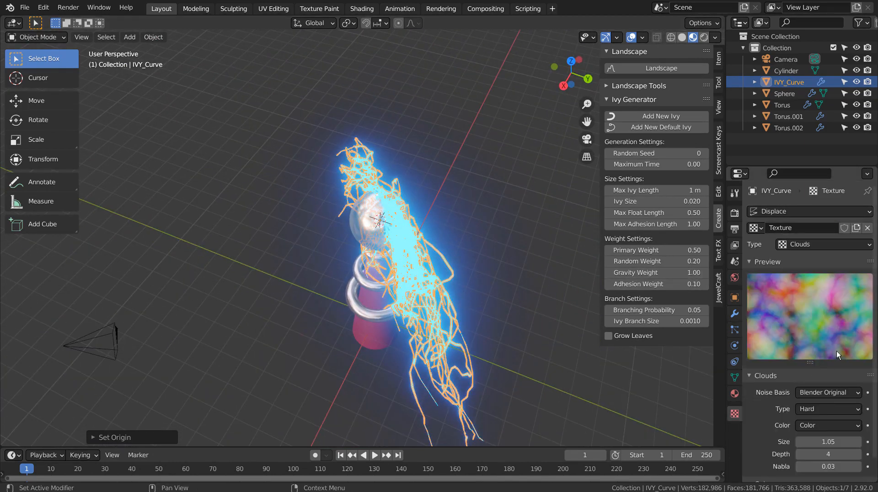
left_click(833, 390)
left_click(818, 284)
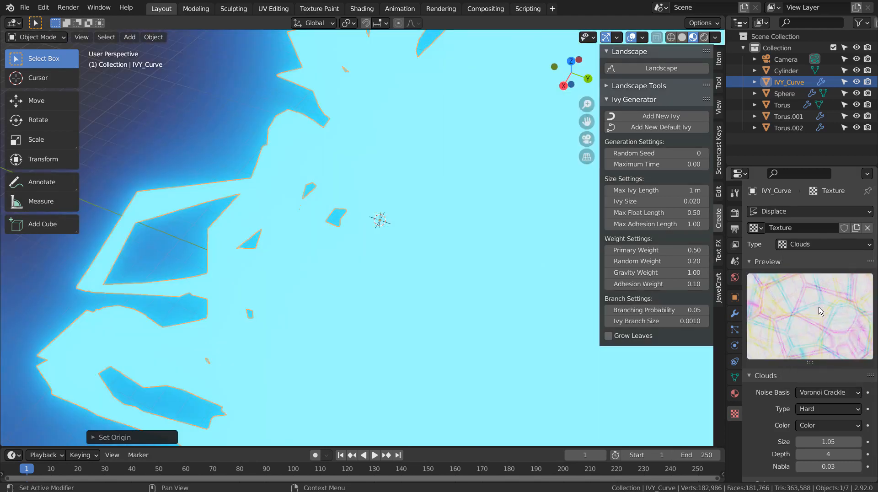
left_click(832, 394)
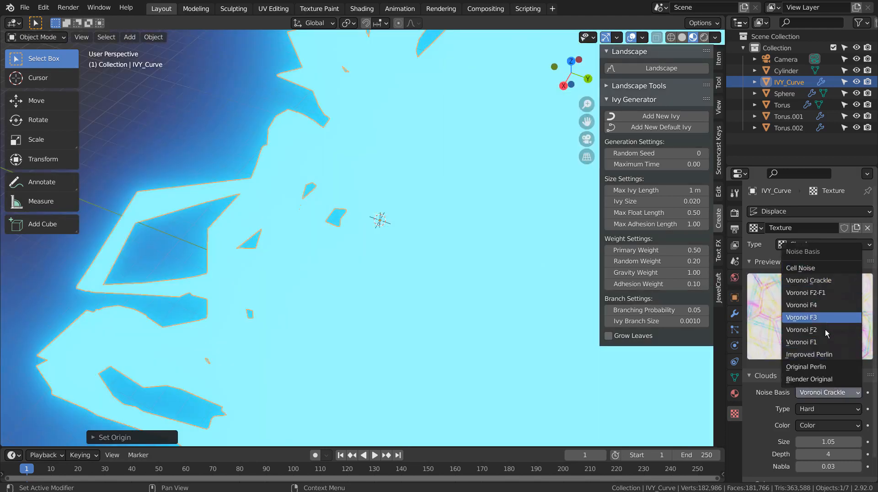
left_click(818, 367)
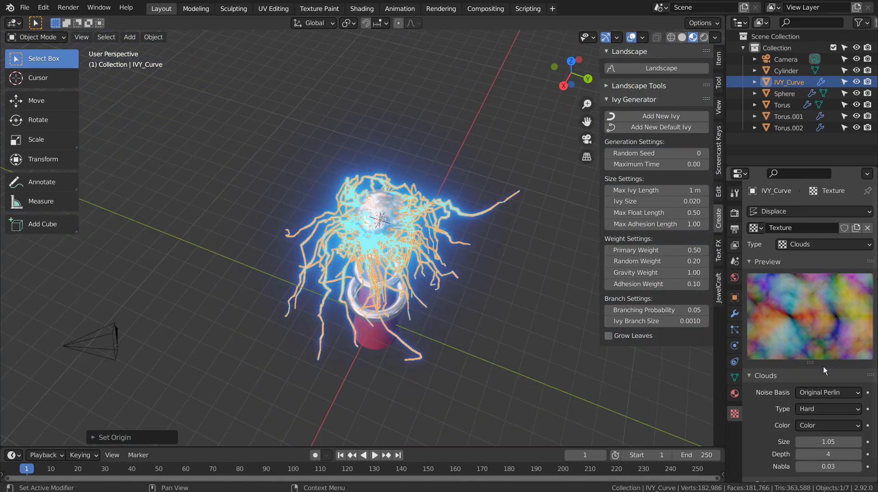
- Try the Soft noise type for the Clouds texture, return it to Hard, and keep the Color option
left_click(820, 407)
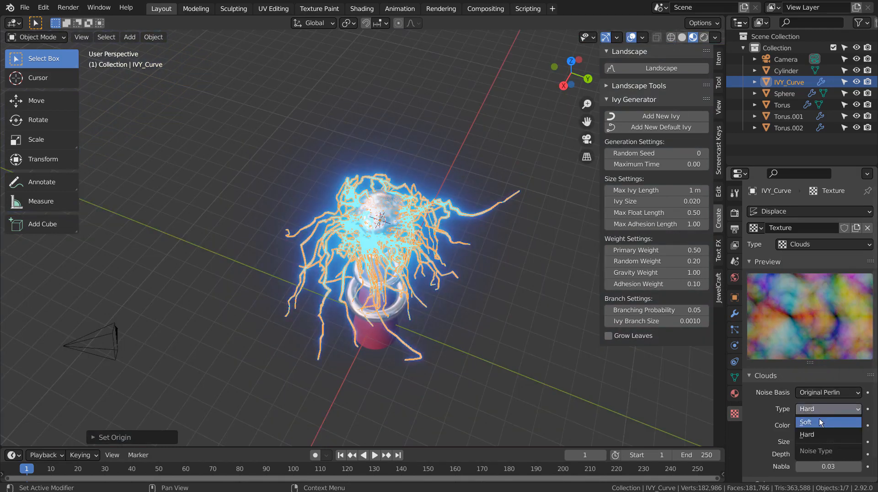
left_click(819, 419)
left_click(827, 408)
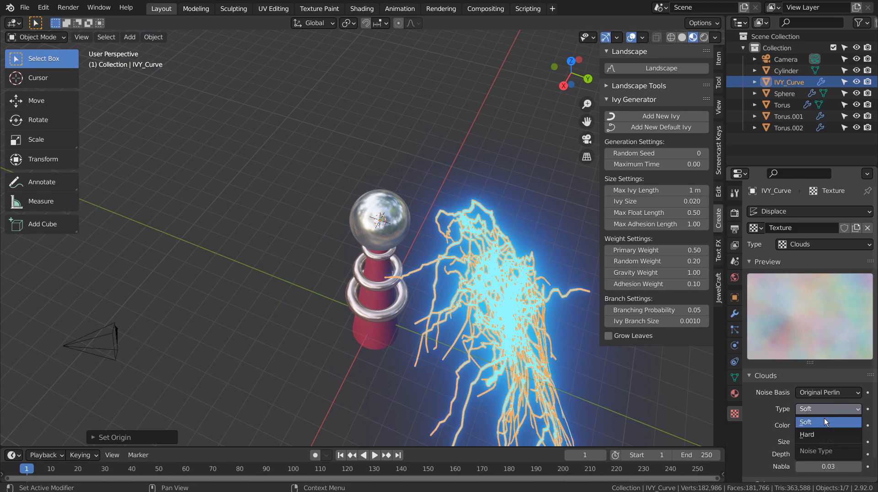
left_click(822, 434)
left_click(822, 426)
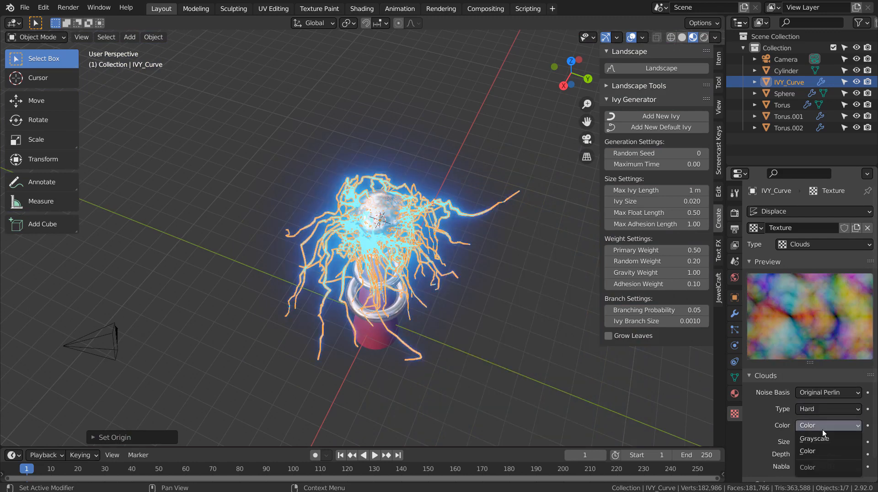
left_click(822, 426)
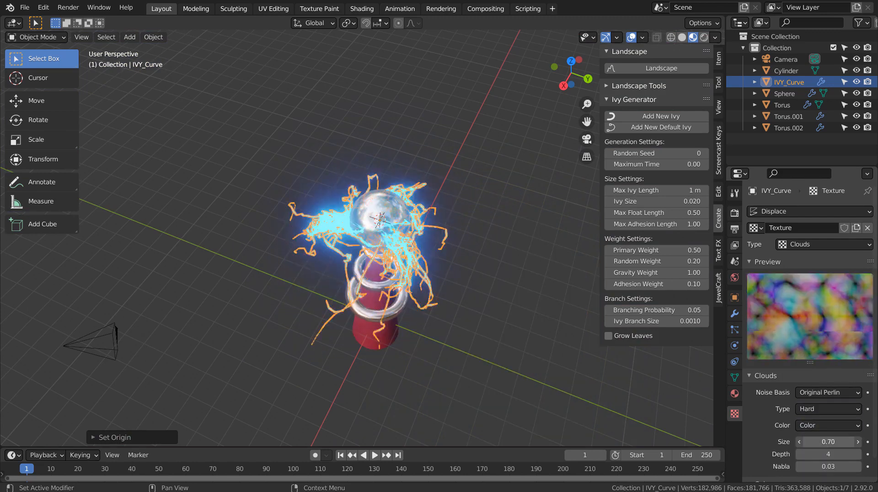
- Set the Clouds texture size to 0.63 and keyframe it on frame 1
mouse_move(828, 442)
left_mouse_down()
mouse_move(780, 442)
mouse_move(868, 442)
mouse_move(796, 441)
mouse_move(820, 442)
left_mouse_up()
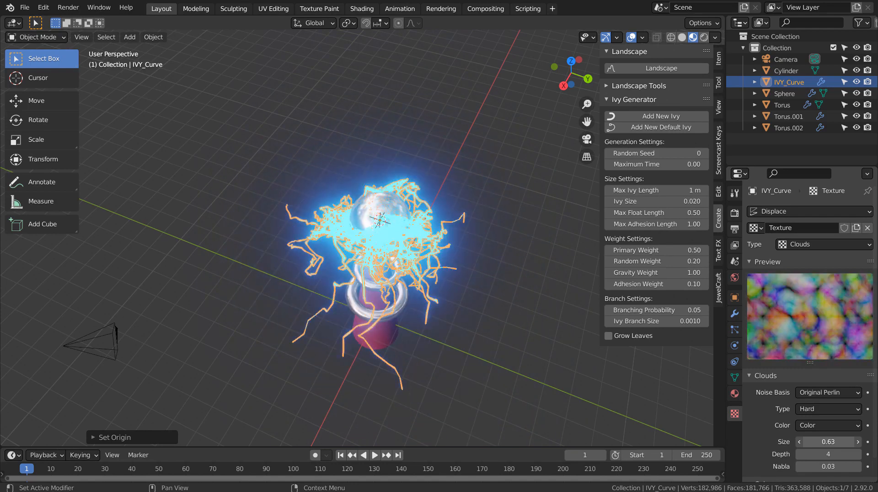
middle_click_drag(507, 256, 542, 287)
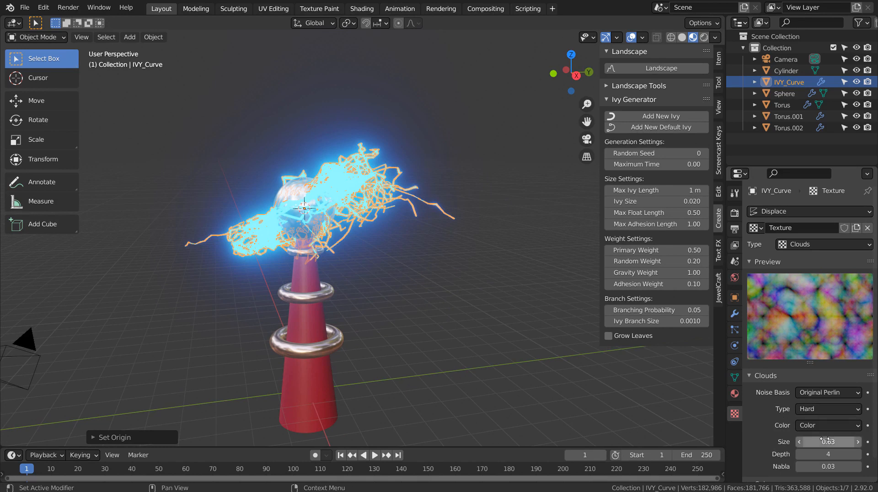
key("i")
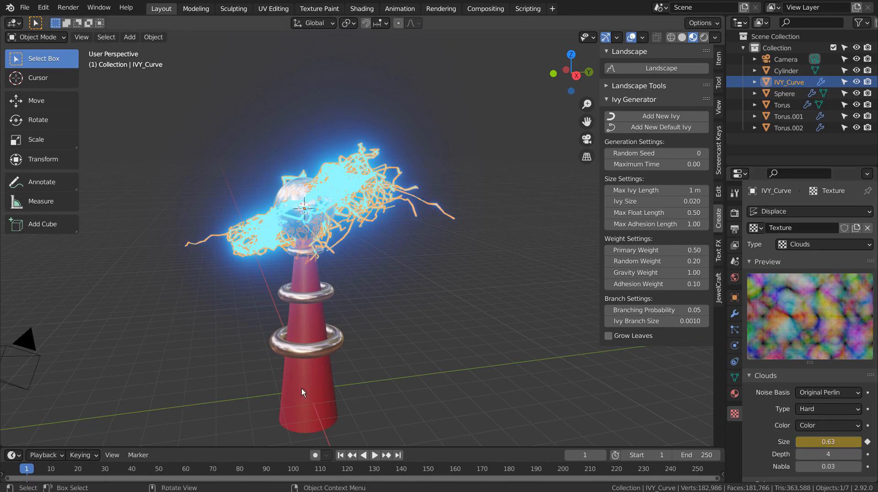
- Keyframe the Clouds texture size at 0.37 on frame 2
left_click(32, 470)
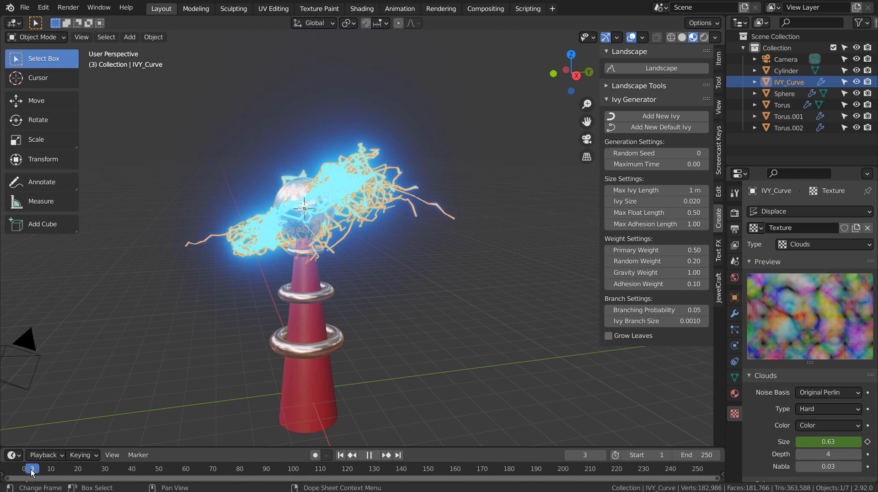
key("Escape")
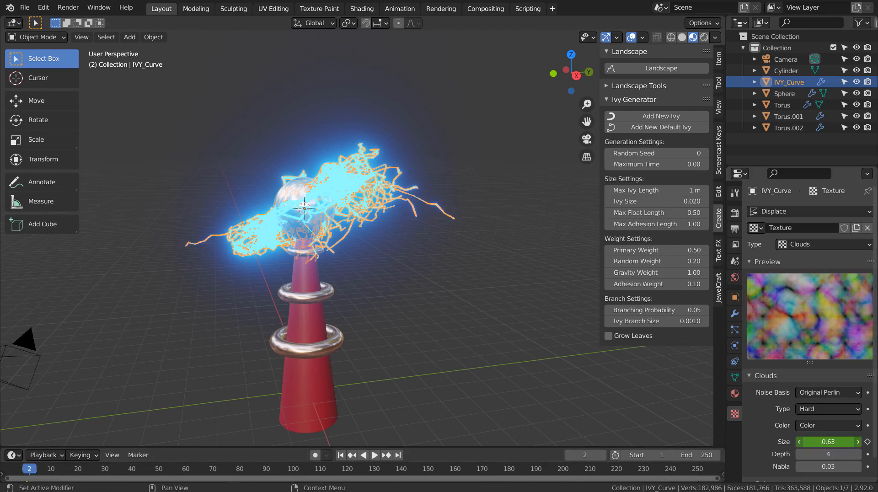
left_click_drag(828, 441, 799, 441)
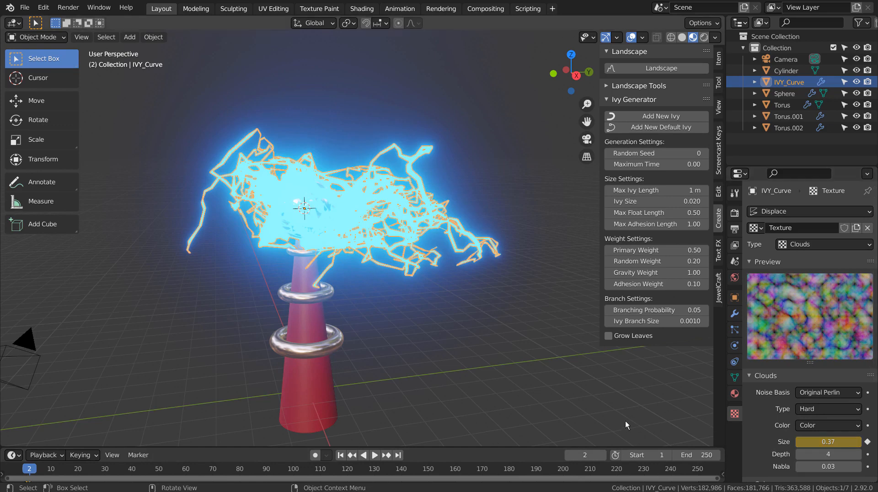
- Keyframe the Clouds texture size at 0.48 on frame 3 and at 0.33 on frame 4
key("space")
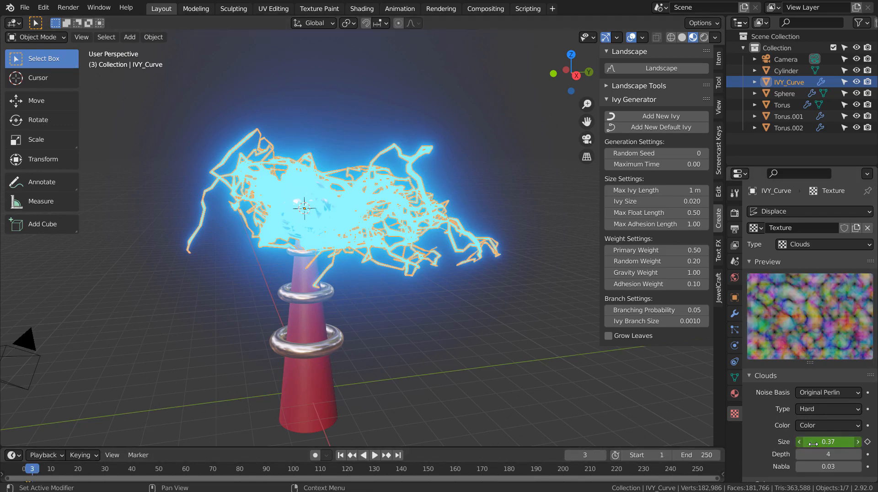
left_click_drag(813, 442, 828, 442)
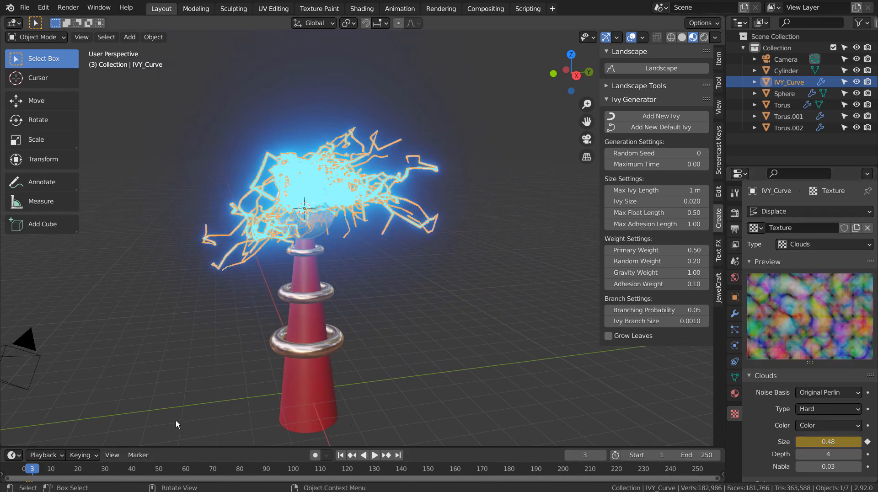
left_click_drag(34, 466, 35, 465)
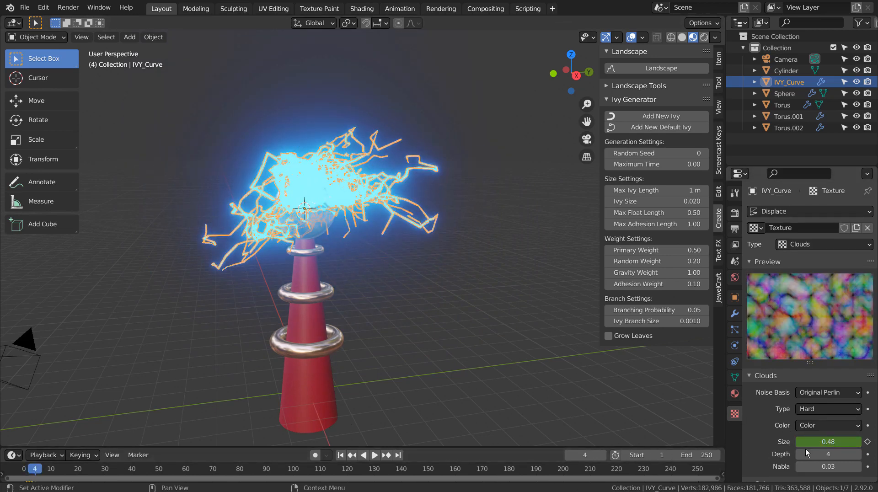
left_click_drag(818, 442, 808, 442)
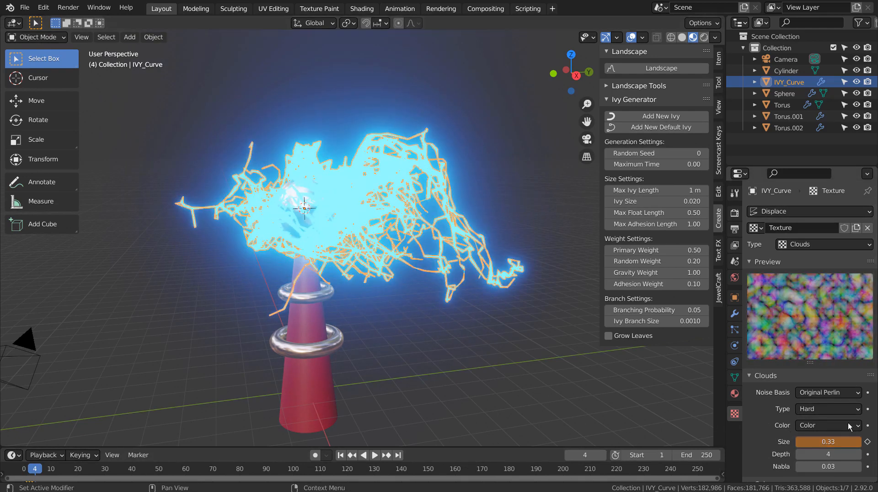
key("space")
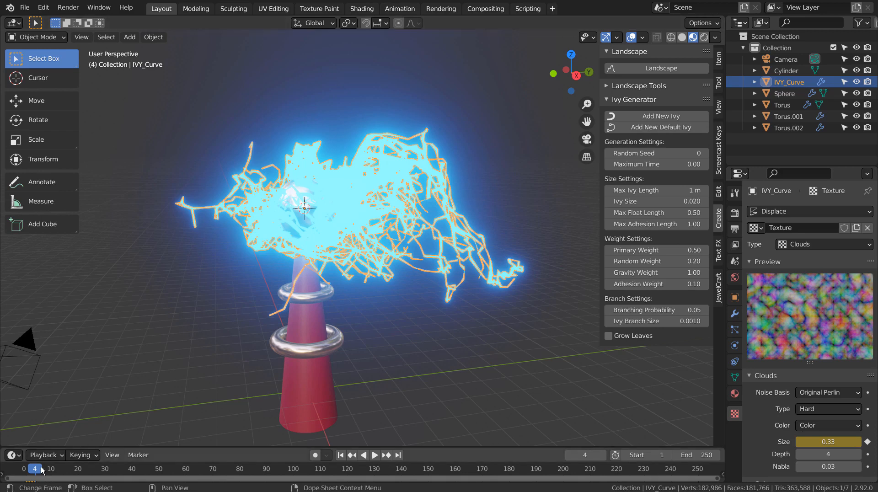
- Keyframe the Clouds texture size at 0.45 on frame 5 and set the animation's end frame to 5
key("space")
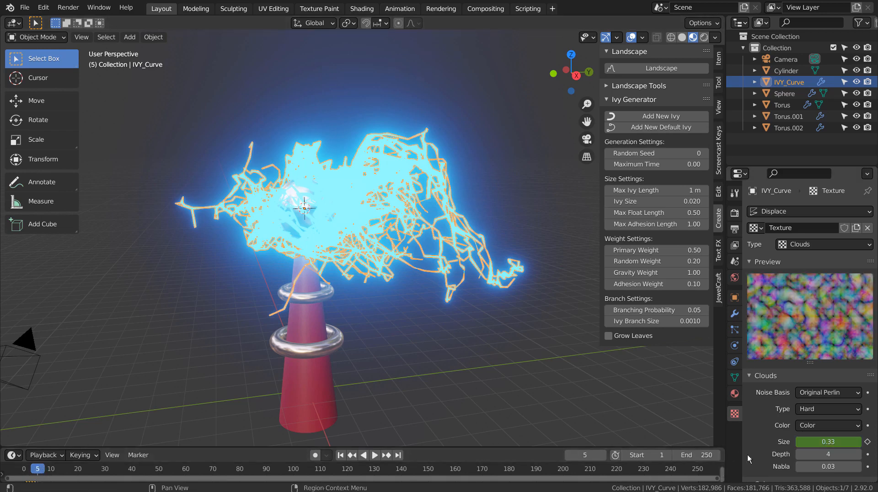
left_click_drag(831, 440, 844, 440)
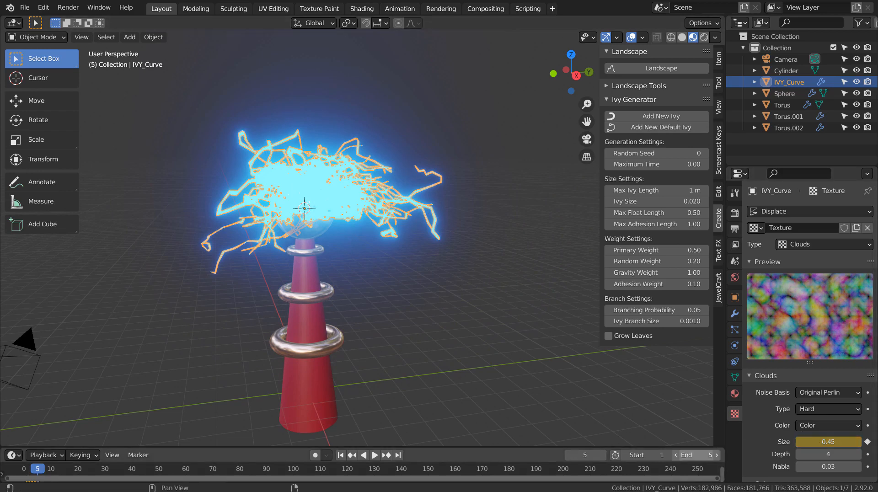
- Deselect the ivy and play the animation from the first frame to inspect the moving electricity
left_click(551, 389)
left_click(341, 455)
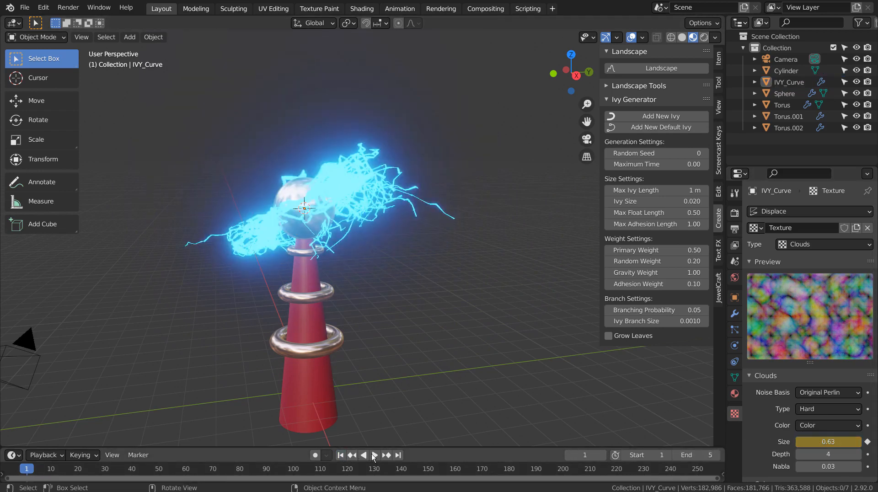
left_click(374, 455)
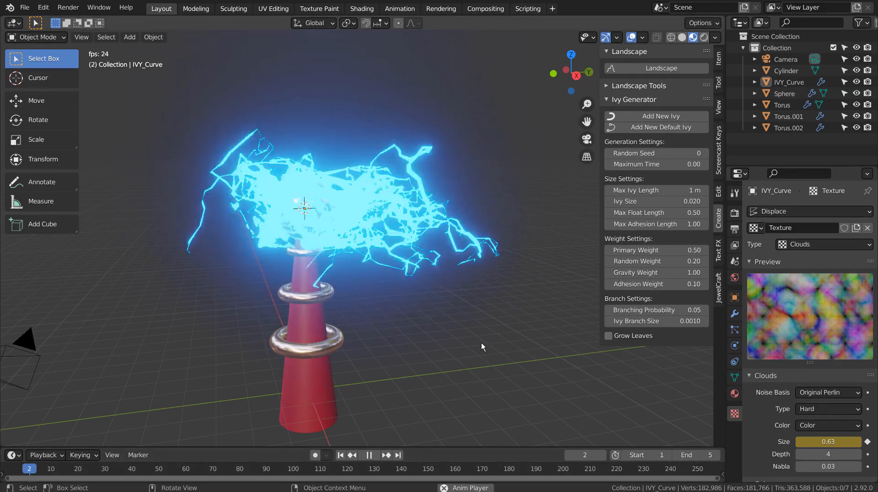
mouse_move(450, 363)
middle_mouse_down()
mouse_move(443, 315)
mouse_move(409, 289)
mouse_move(390, 298)
mouse_move(428, 320)
mouse_move(427, 334)
mouse_move(238, 373)
mouse_move(205, 368)
mouse_move(234, 384)
mouse_move(484, 350)
mouse_move(401, 355)
mouse_move(468, 373)
mouse_move(445, 377)
middle_mouse_up()
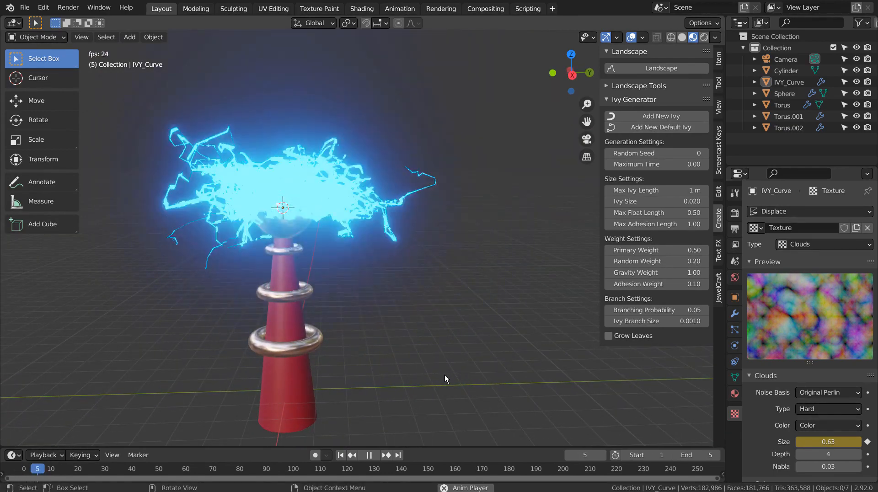
- Hide the axes, floor grid, 3D cursor and object origins in the viewport overlays
left_click(642, 37)
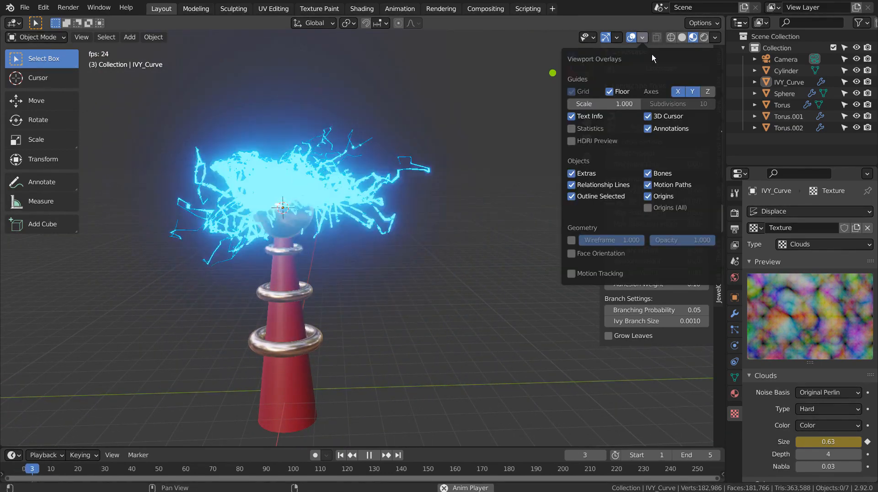
left_click(707, 92)
left_click(692, 91)
left_click(677, 91)
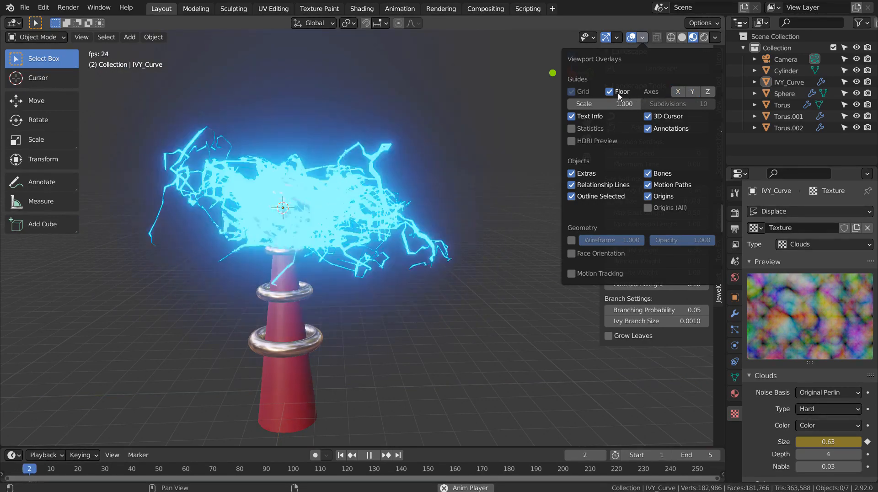
left_click(605, 92)
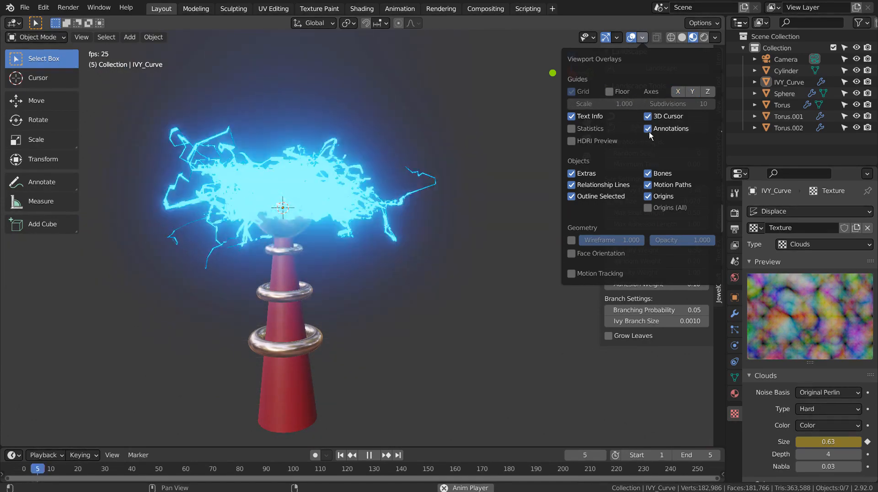
left_click(647, 116)
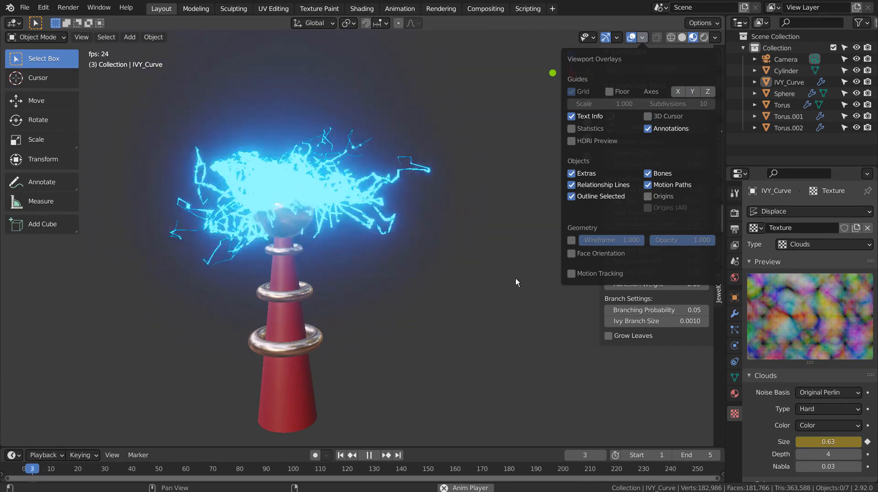